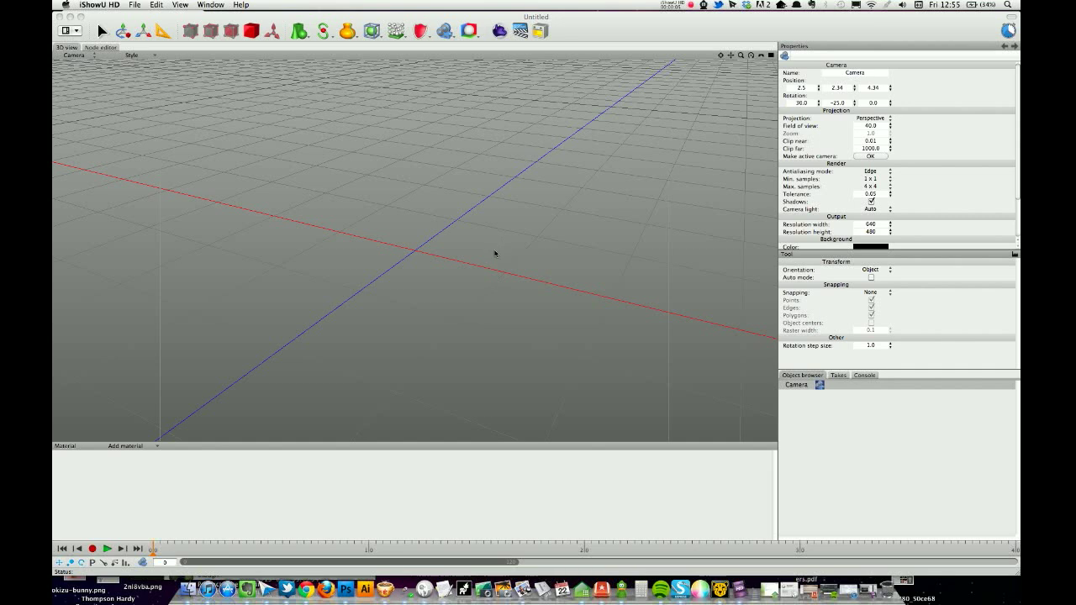
- Open the Render Manager to examine the earlier render of coloured glowing discs, and close it
left_click(587, 34)
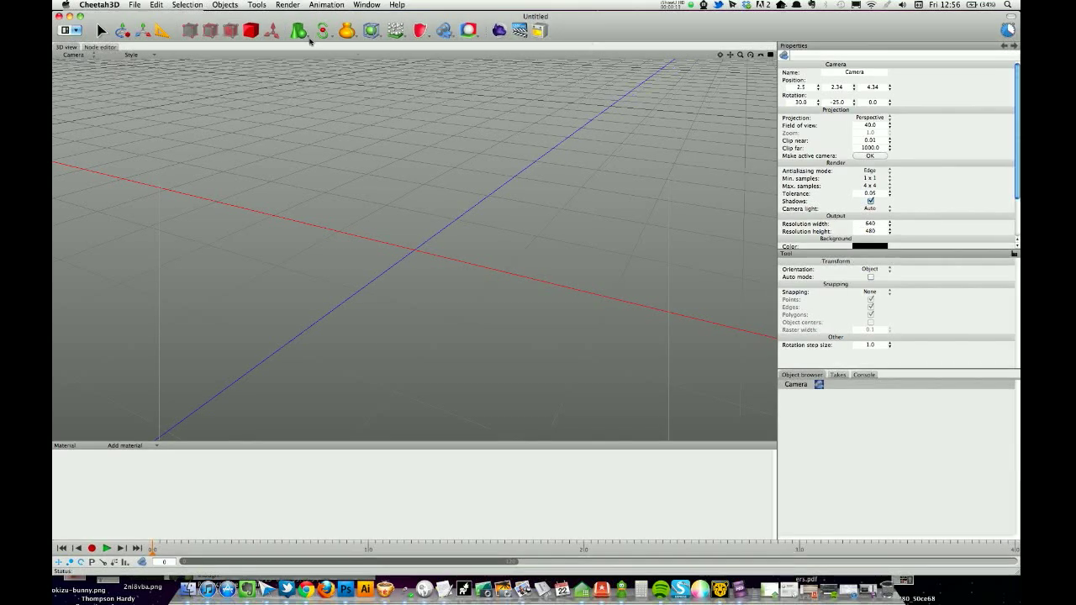
left_click(366, 5)
mouse_move(333, 7)
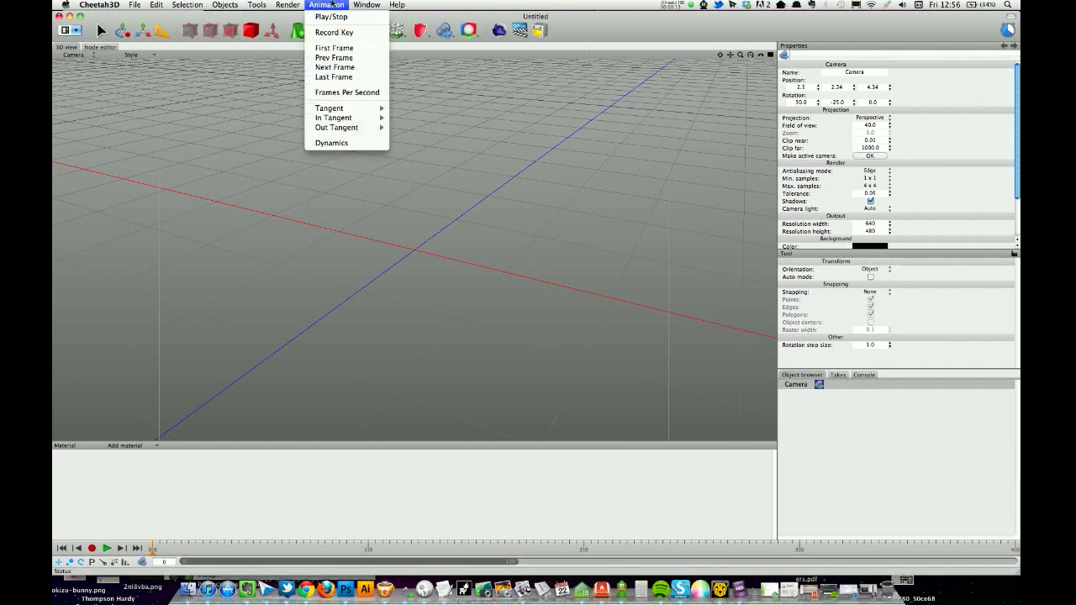
left_click(326, 52)
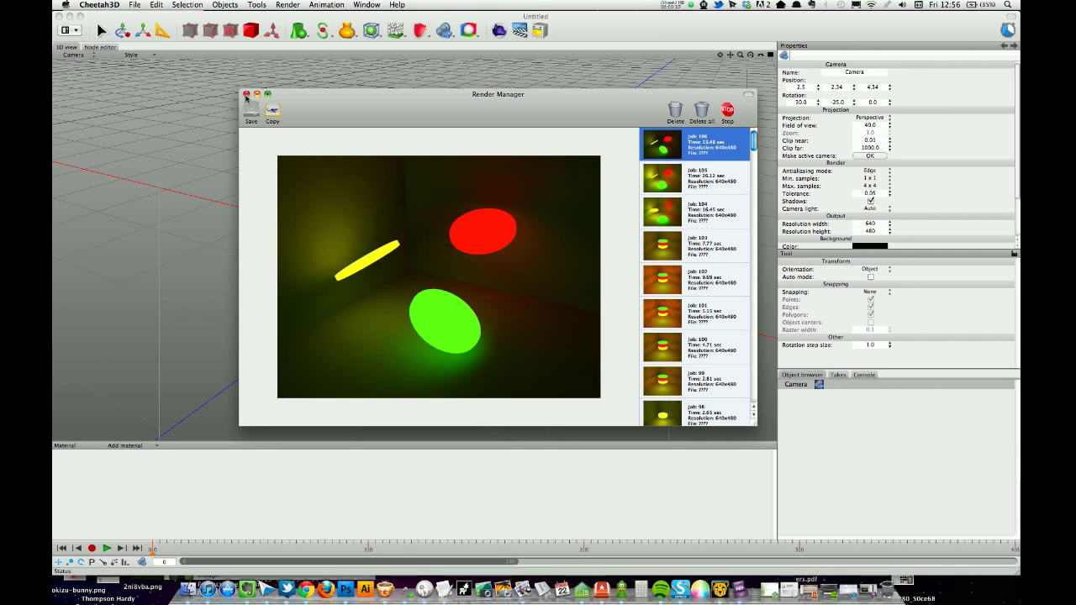
left_click(247, 94)
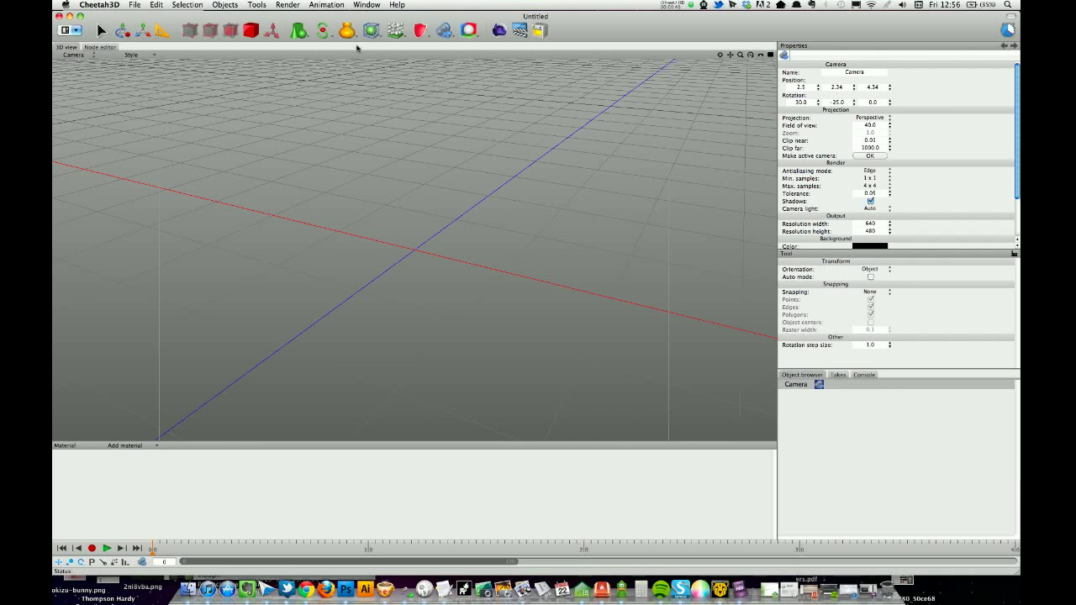
- Add a box at the origin and convert it to an editable polygon object
left_click(298, 32)
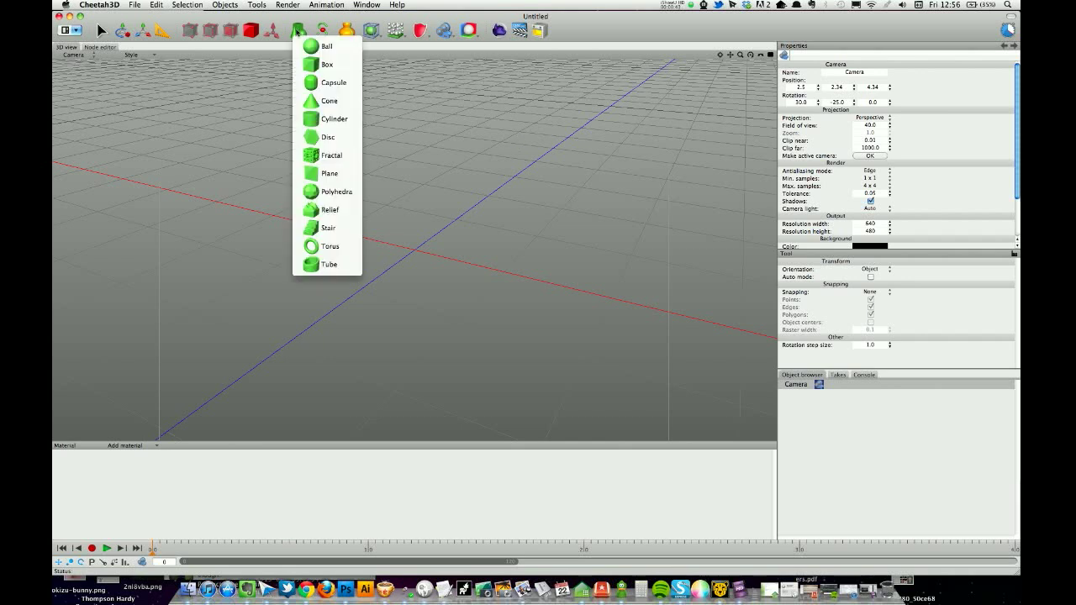
left_click(324, 65)
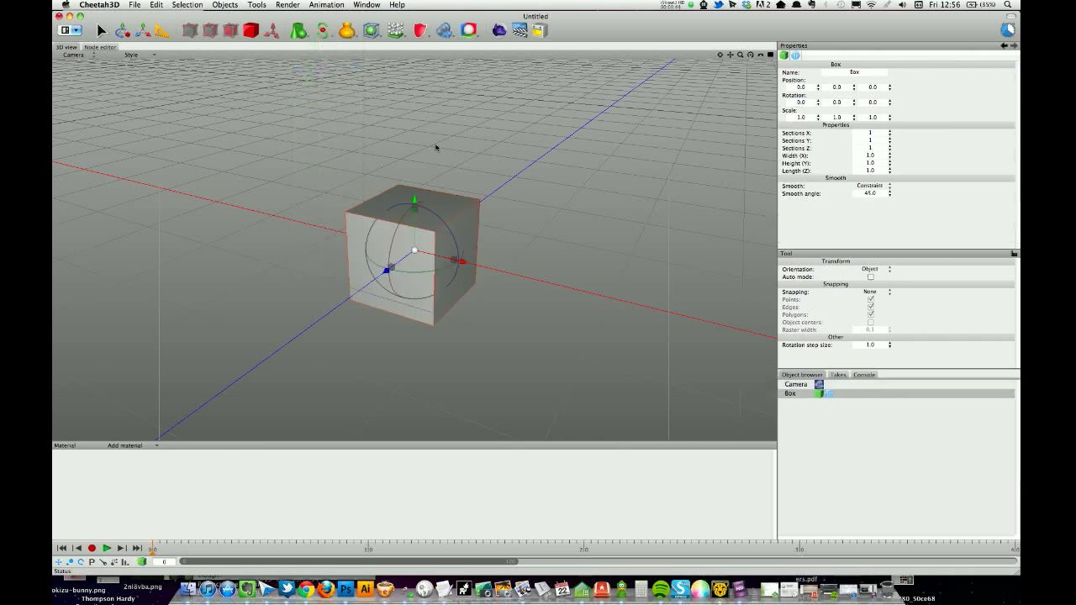
left_click(820, 393)
key("super+shift+c")
- Delete the box's top face and the two side faces nearest the camera, leaving an open corner
left_click(433, 219)
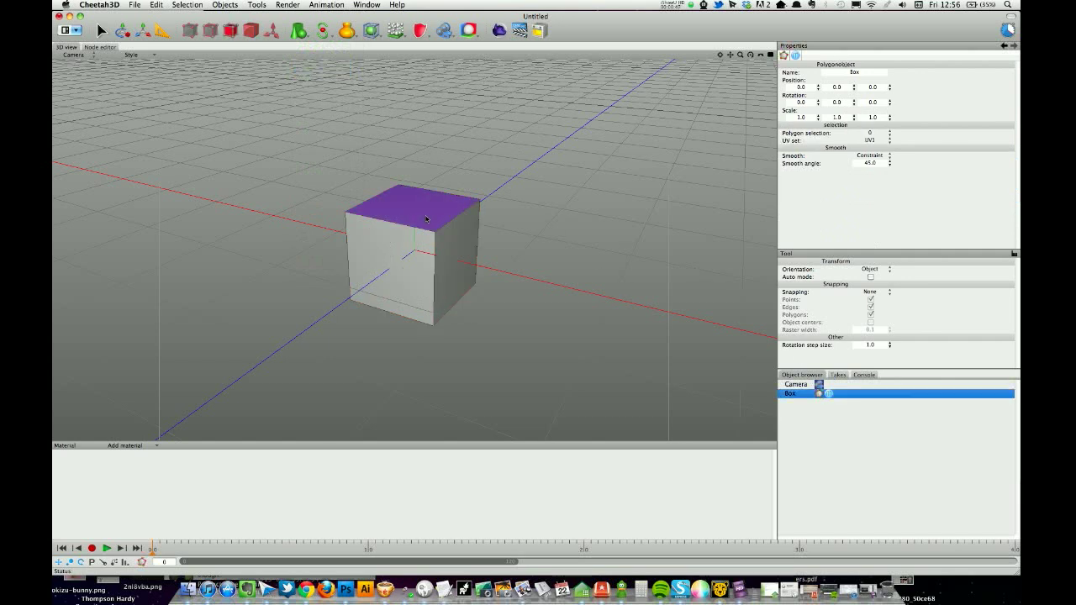
left_click(426, 220)
left_click(417, 270)
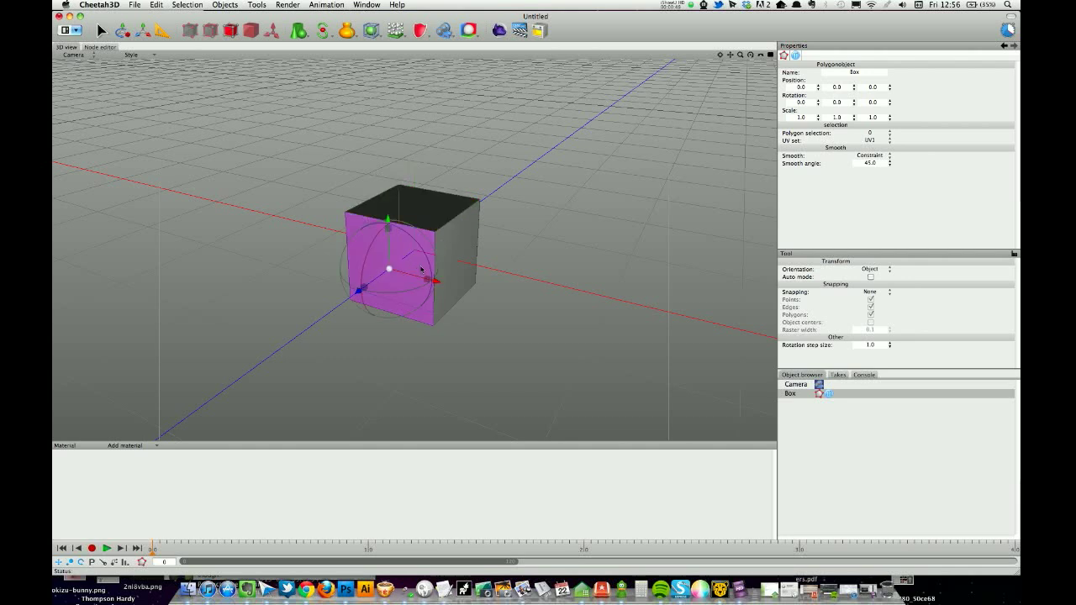
key("Delete")
left_click(456, 257)
key("Delete")
- Select the three remaining box faces and flip their normals so they face into the corner
left_click(420, 243)
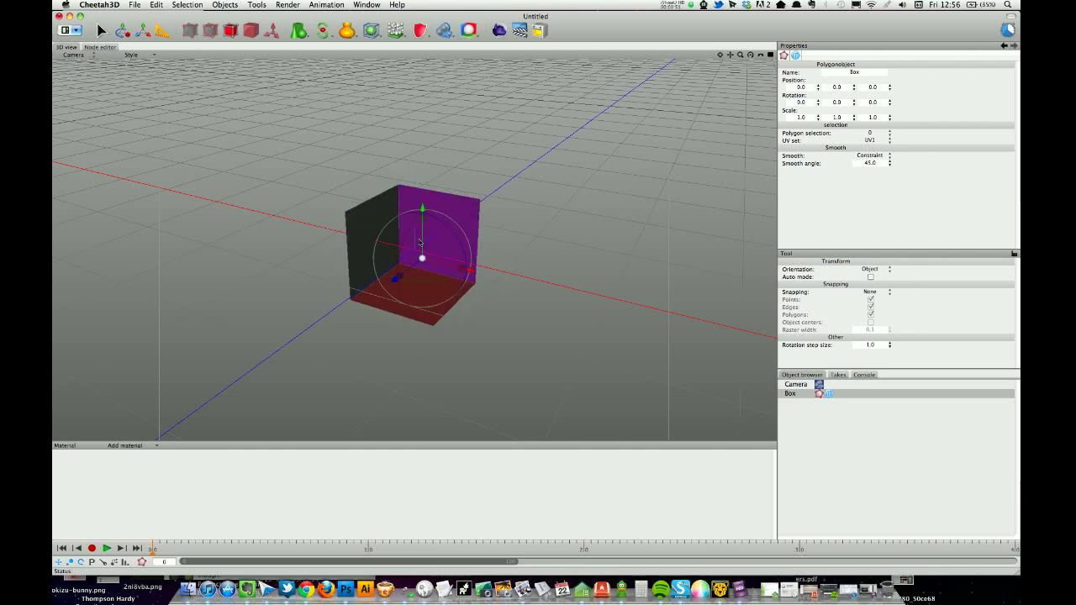
left_click_drag(504, 151, 318, 335)
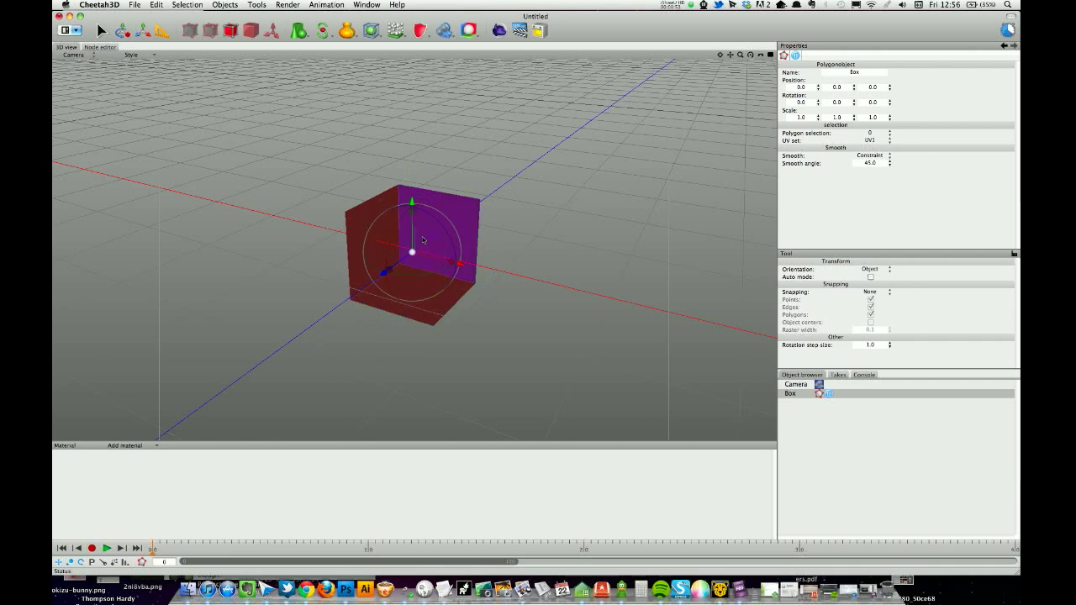
left_click(333, 145)
left_click(395, 264)
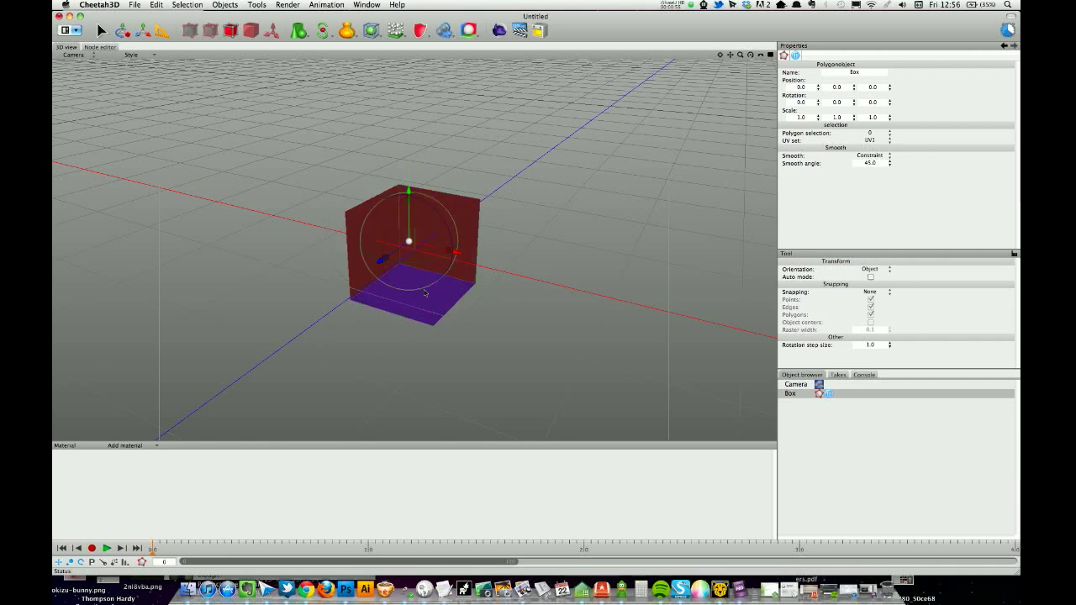
left_click(432, 221, "shift")
right_click(432, 220)
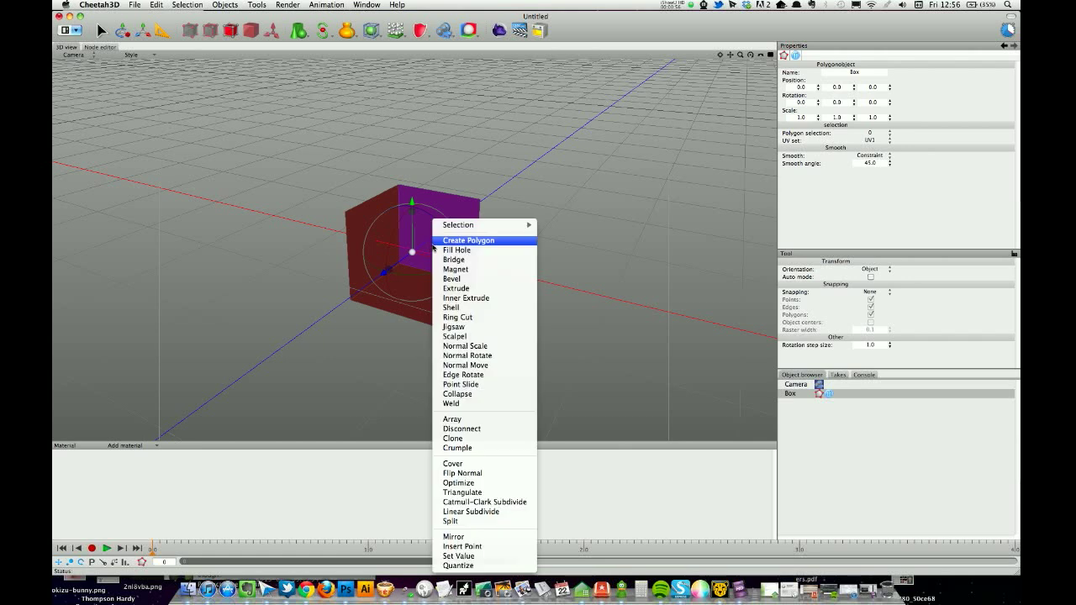
left_click(477, 474)
left_click(504, 359)
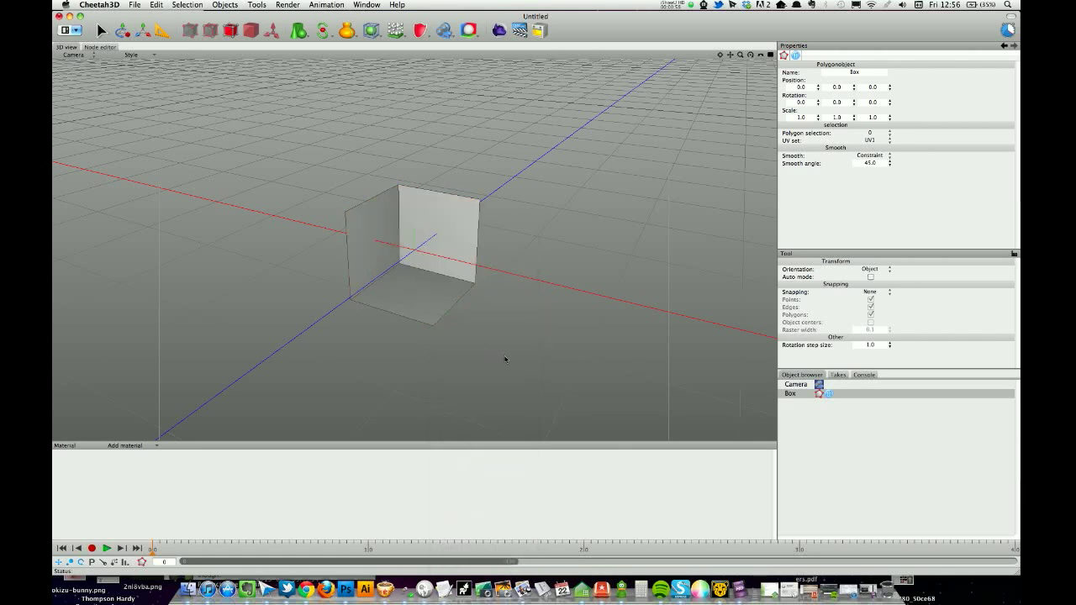
- Bring the camera inside the open box so both walls and the floor fill the frame, and return to object mode
scroll(496, 321, "left", 10)
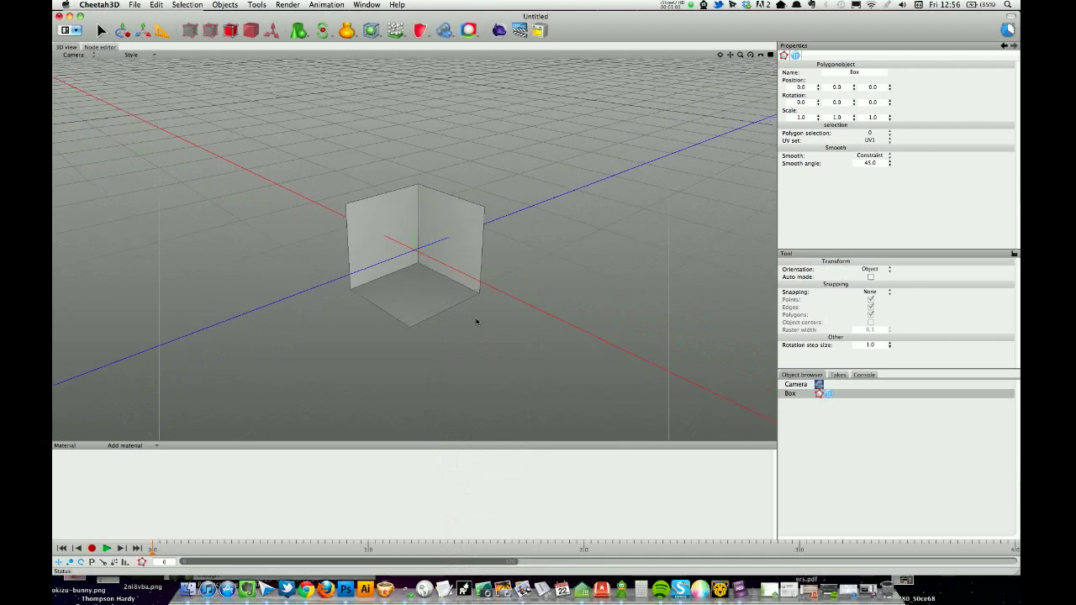
left_click(414, 243)
scroll(413, 244, "up", 15)
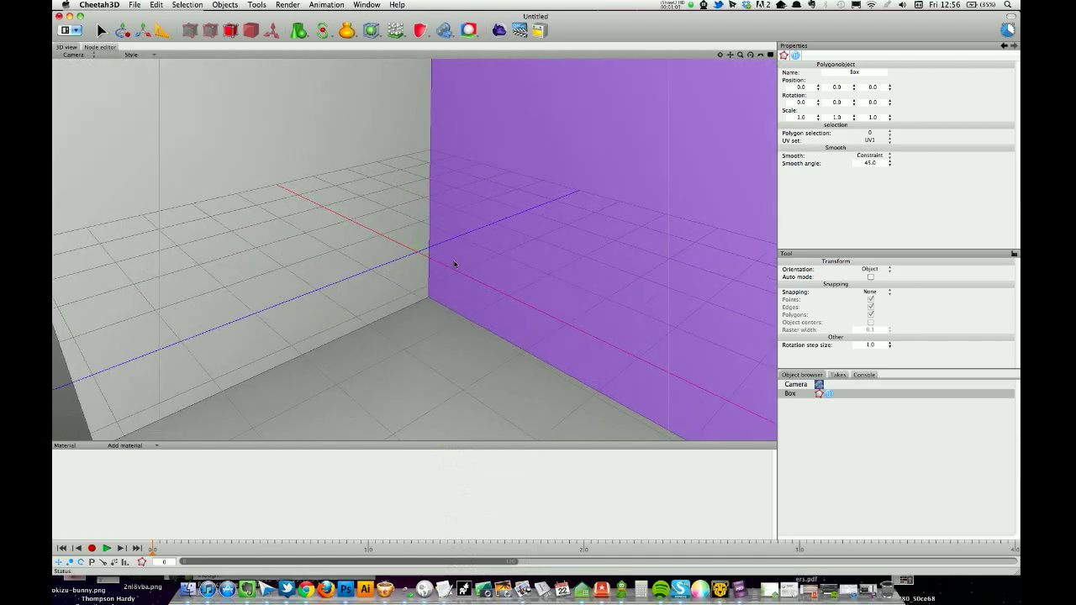
scroll(468, 275, "down", 10)
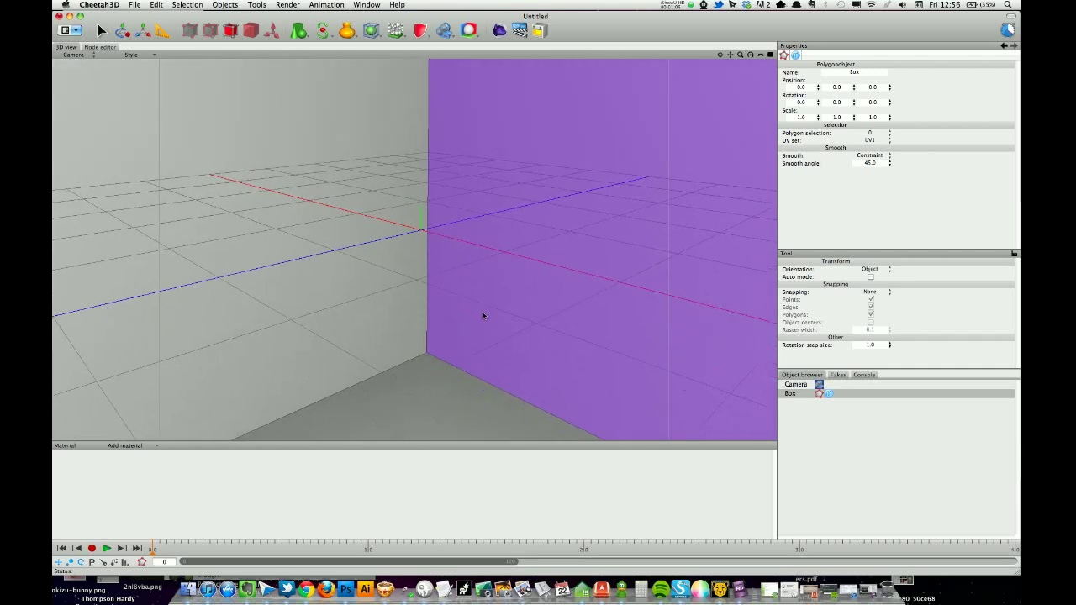
scroll(473, 328, "down", 3)
left_click(476, 334)
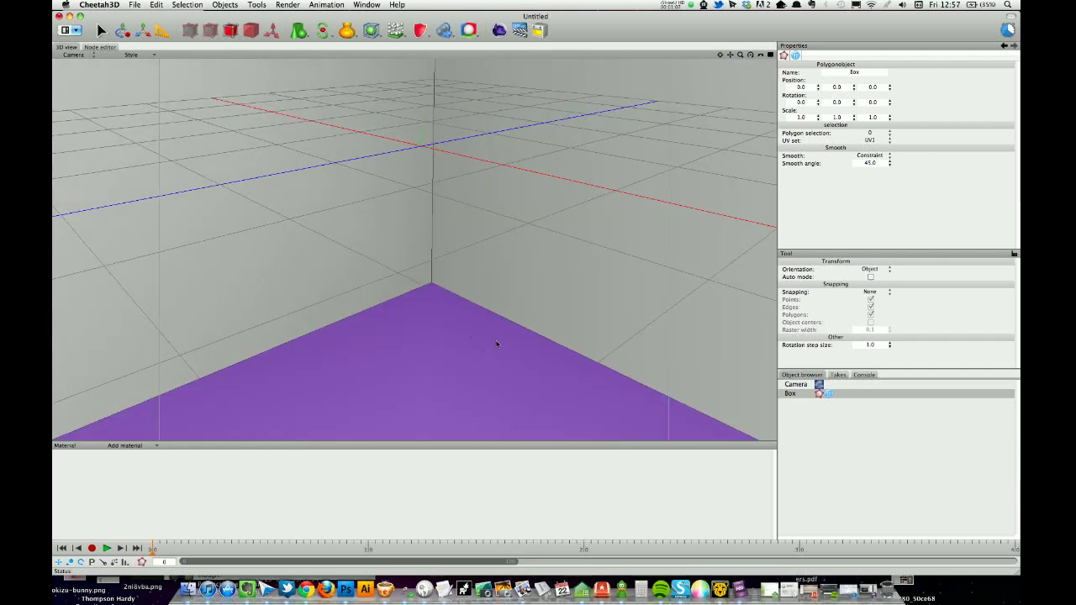
scroll(497, 319, "down", 3)
scroll(497, 280, "down", 5)
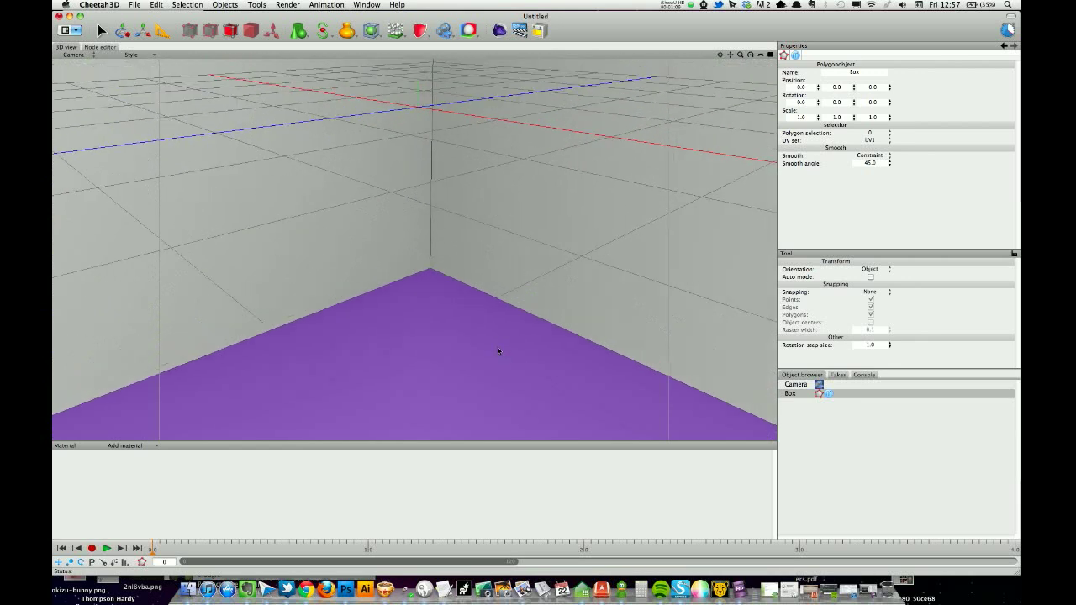
left_click(497, 276)
left_click(308, 63)
left_click(251, 30)
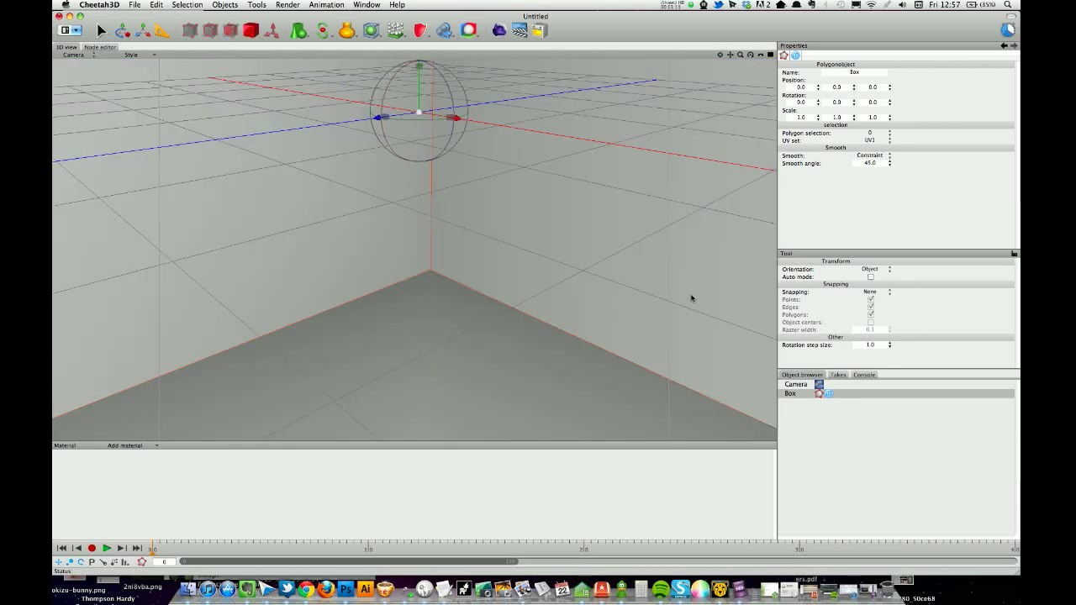
- Add a torus at the origin and scale it uniformly to about 0.03
left_click(809, 395)
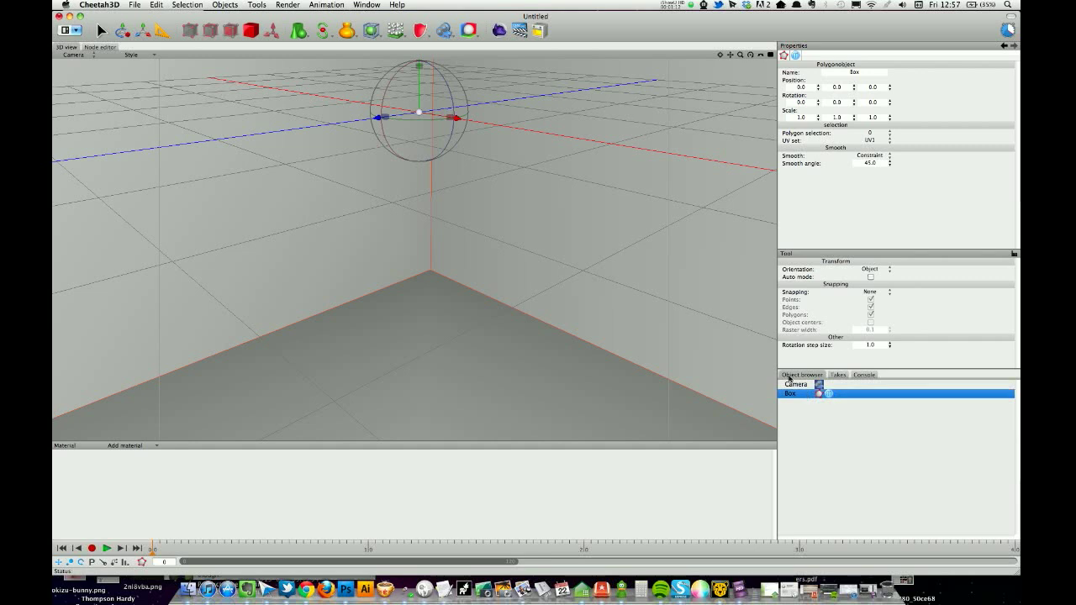
left_click(298, 34)
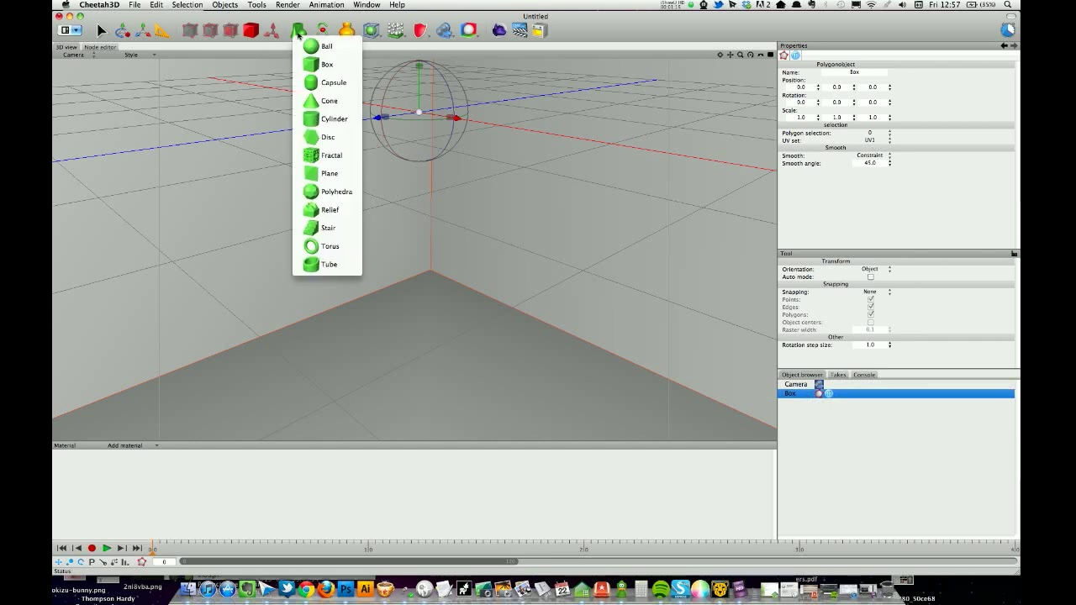
left_click(329, 247)
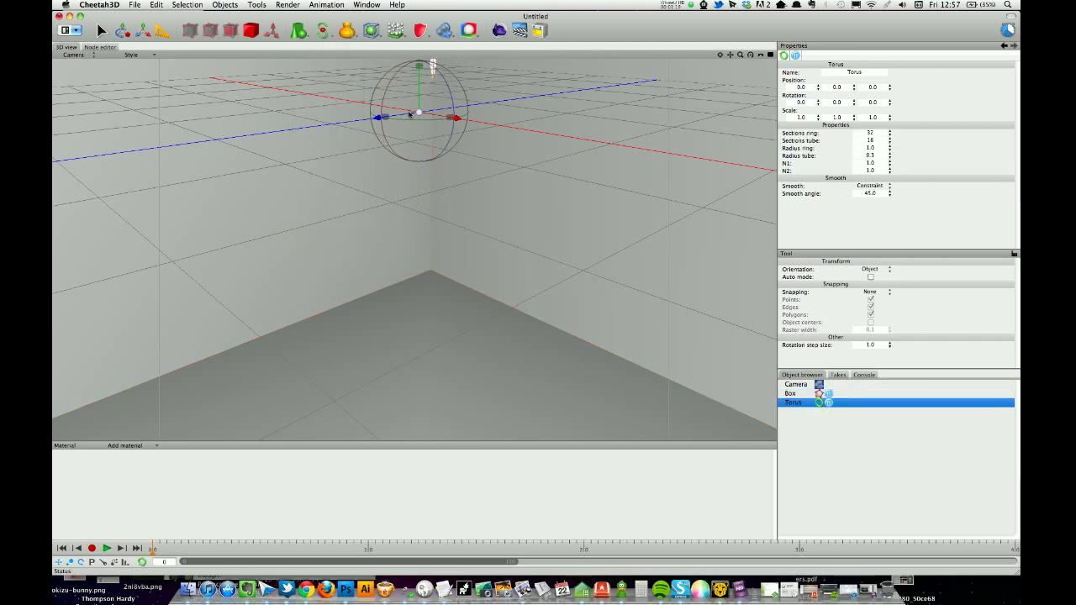
left_click_drag(417, 112, 267, 144)
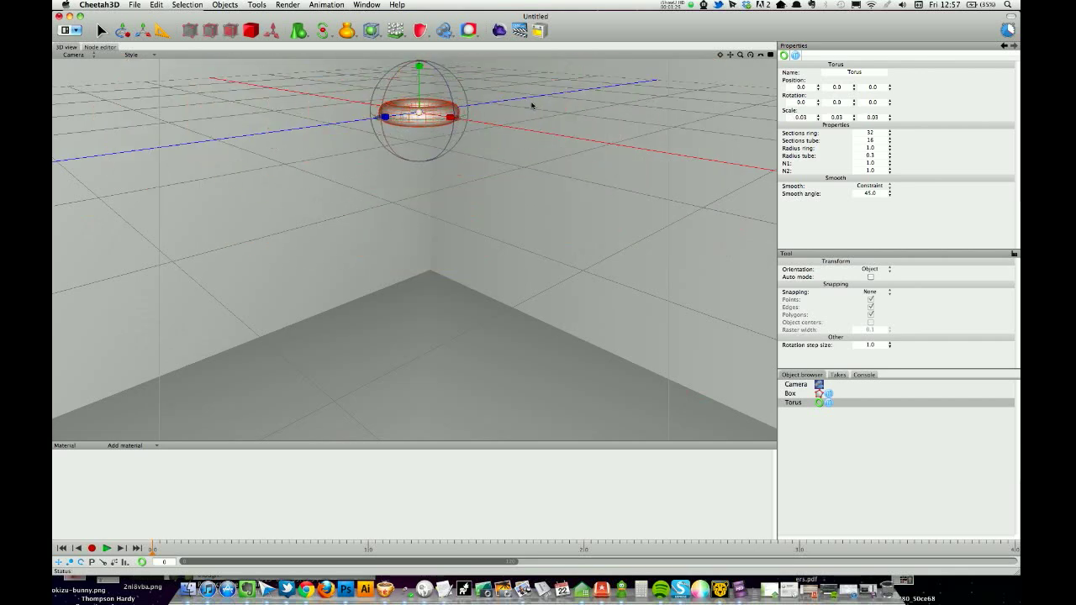
- Move the torus down to about -0.11 in Y and forward to about 0.04 in Z
right_click_drag(531, 107, 512, 113)
left_click(418, 74)
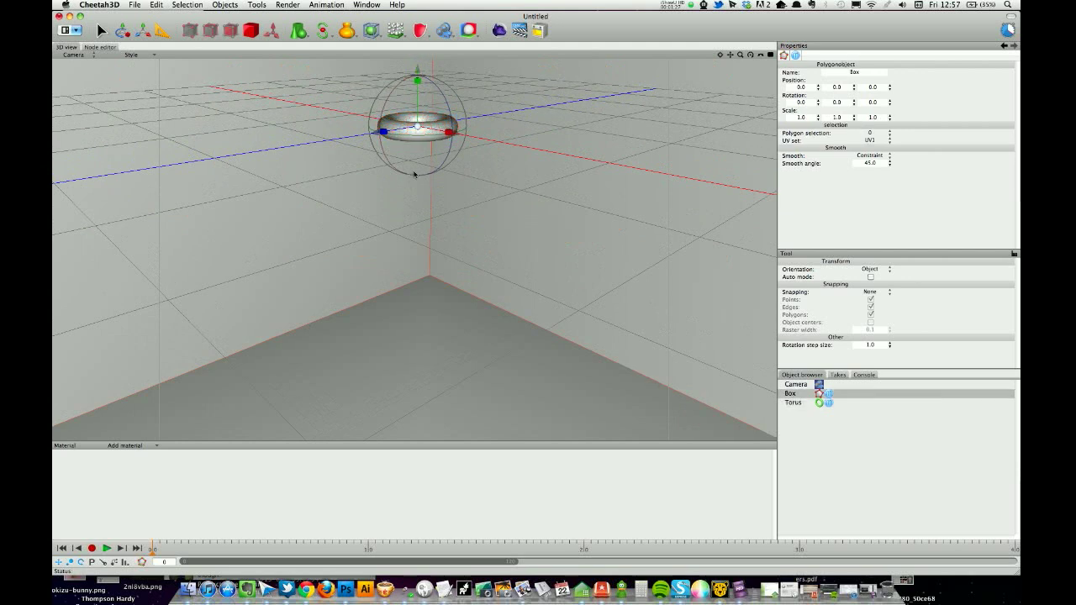
mouse_move(418, 74)
left_mouse_down()
mouse_move(418, 175)
mouse_move(418, 75)
left_mouse_up()
left_click(793, 403)
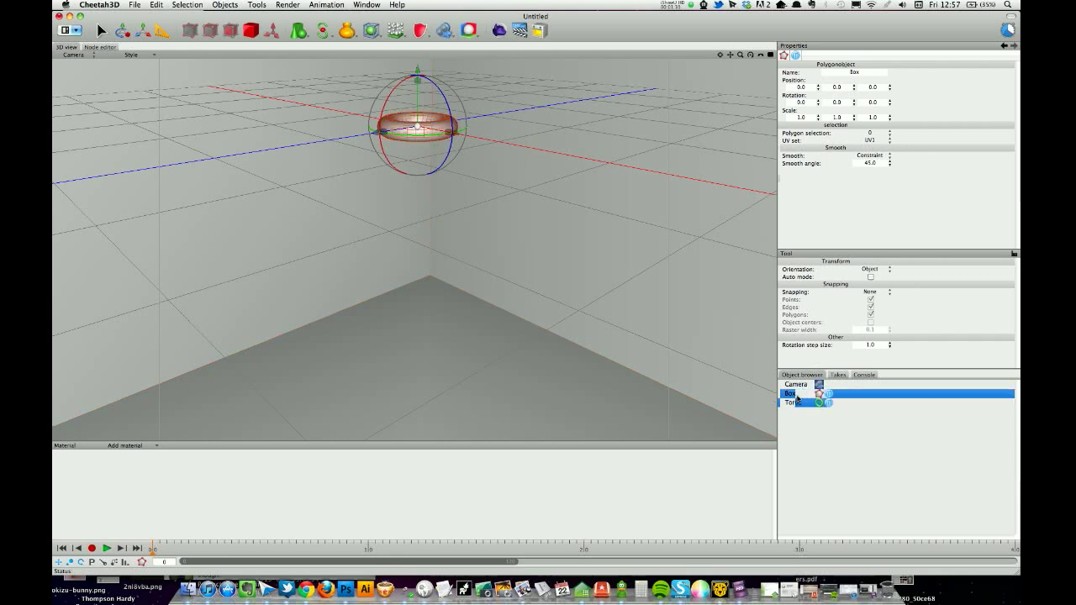
left_click_drag(417, 72, 417, 178)
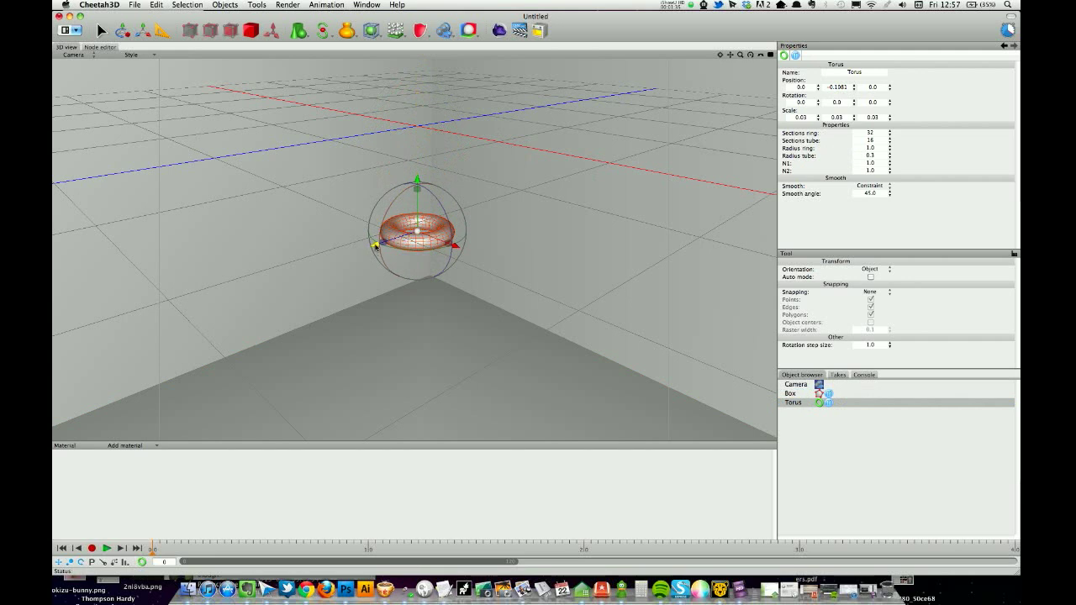
left_click_drag(375, 245, 566, 233)
- Scale the torus uniformly to about 0.055 and move it to about -0.05 in X
key("s")
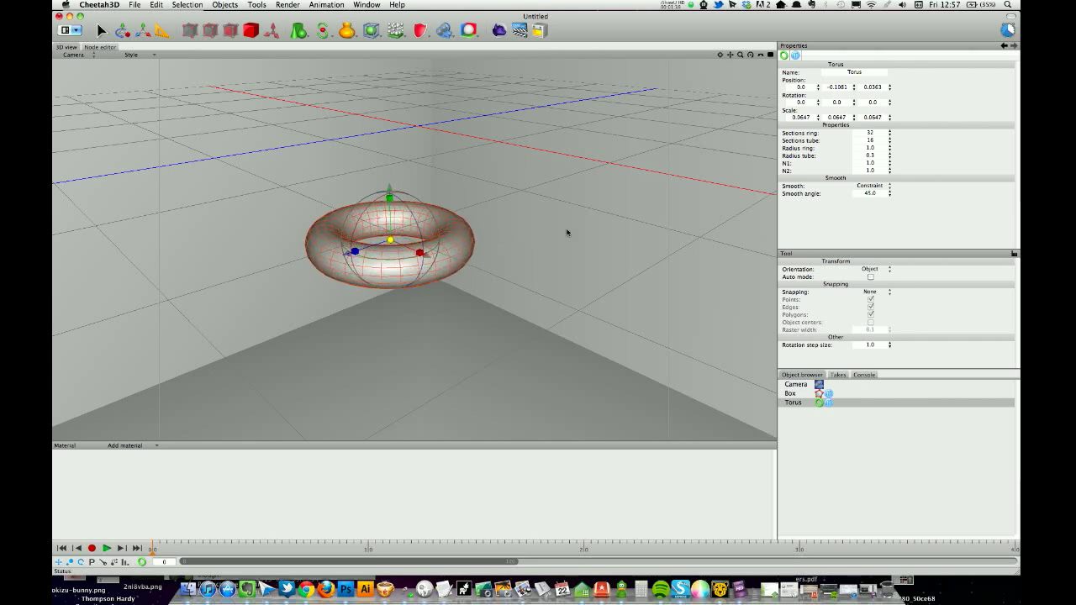
left_click_drag(390, 240, 348, 242)
left_click_drag(425, 254, 391, 241)
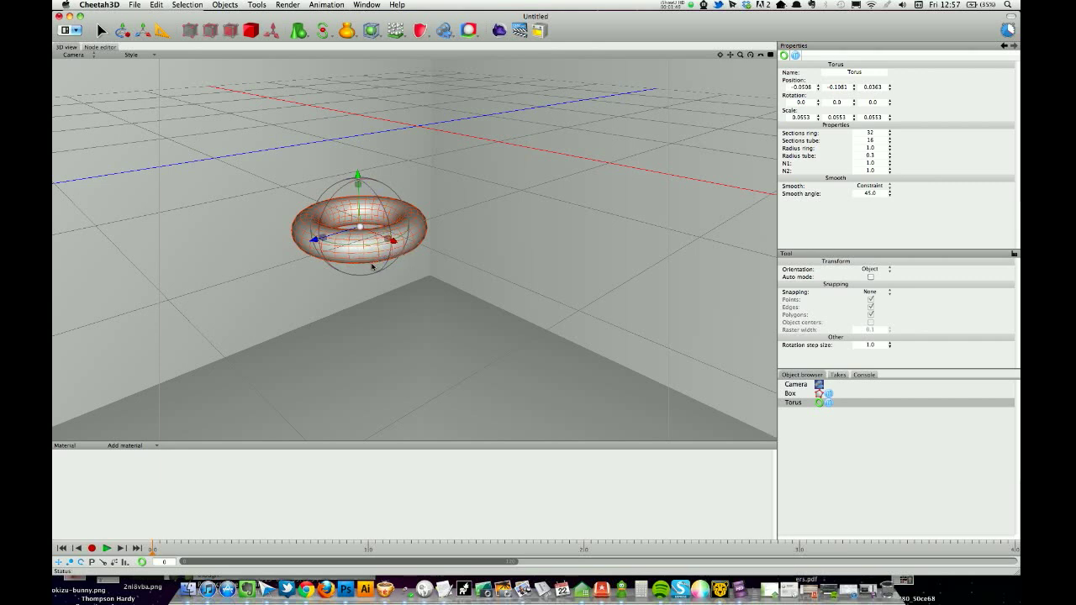
- Create a Solid Color material with a bright green emissive colour and apply it to the torus
left_click(122, 446)
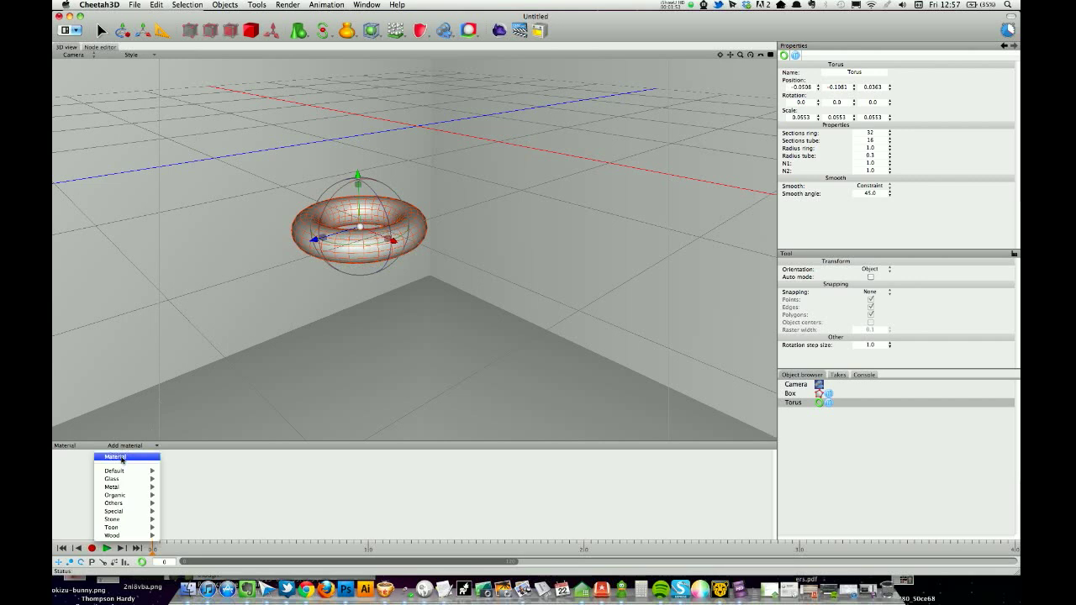
mouse_move(120, 513)
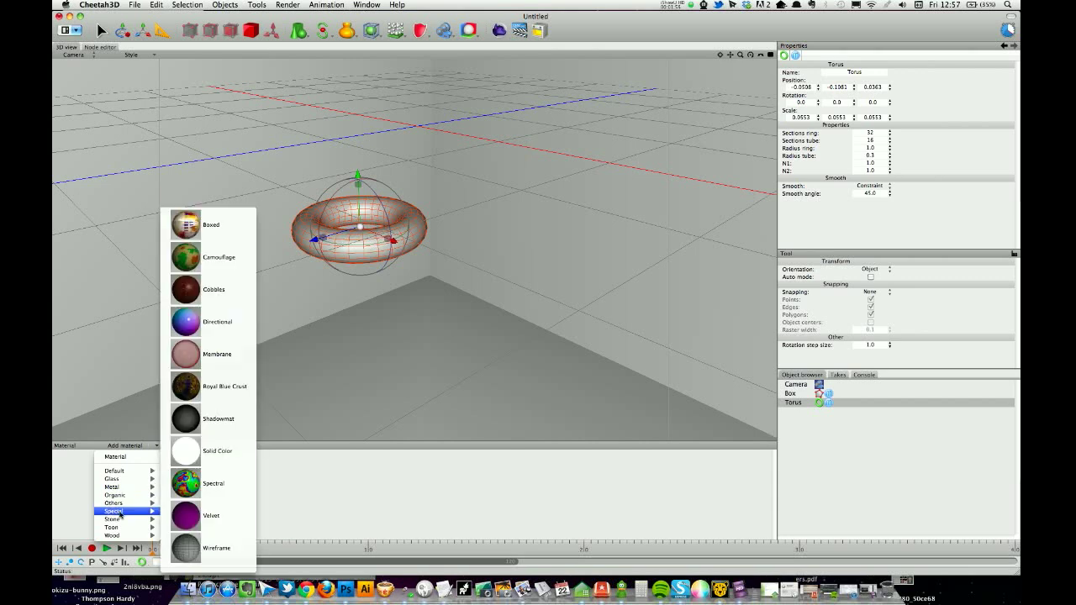
left_click(195, 453)
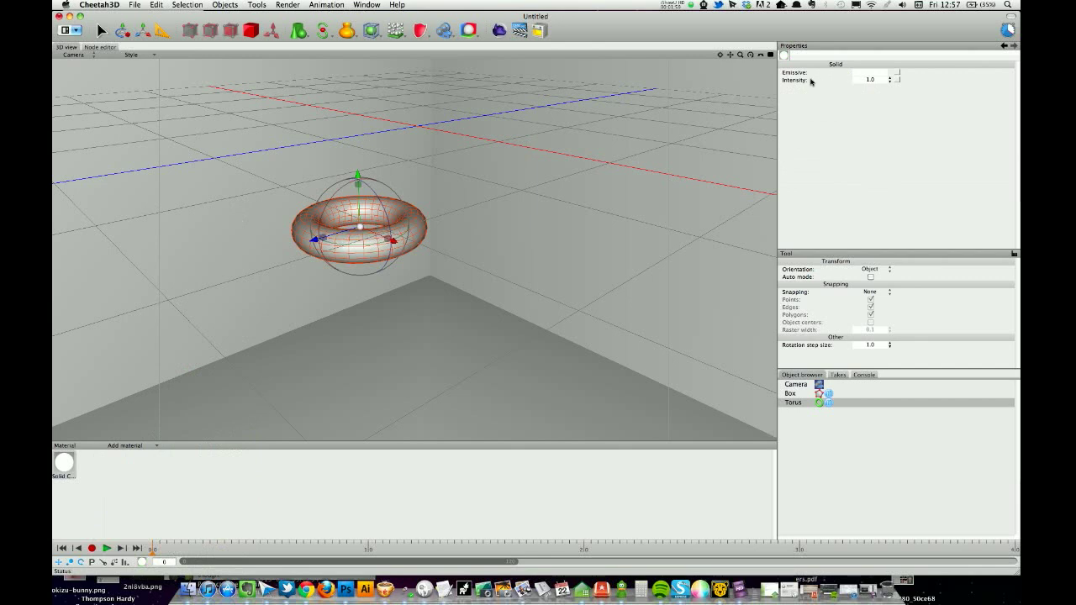
left_click(879, 73)
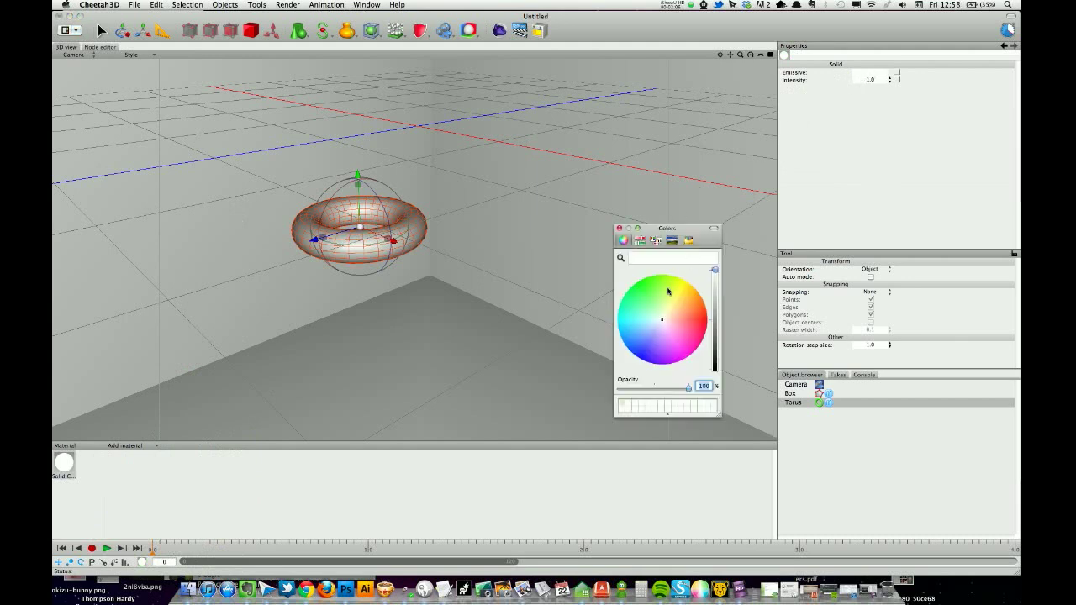
left_click_drag(668, 290, 659, 282)
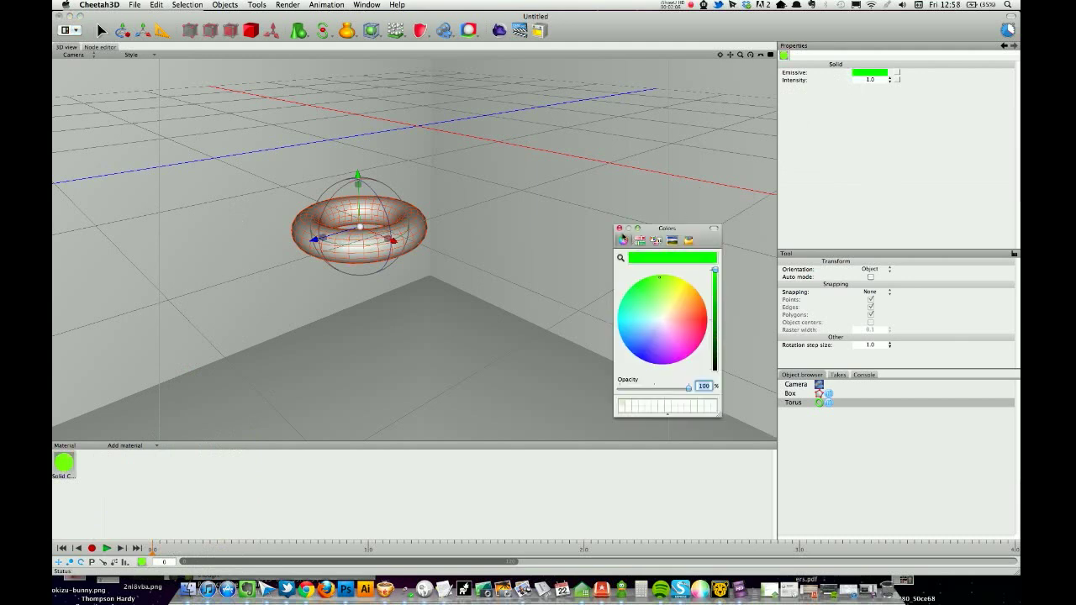
left_click(619, 228)
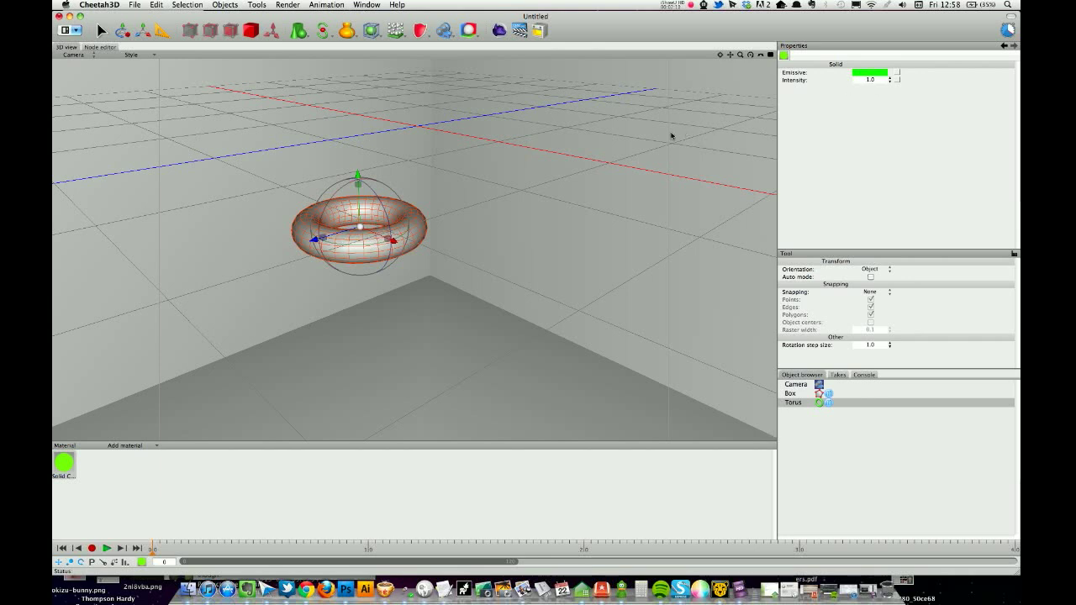
left_click_drag(64, 462, 362, 261)
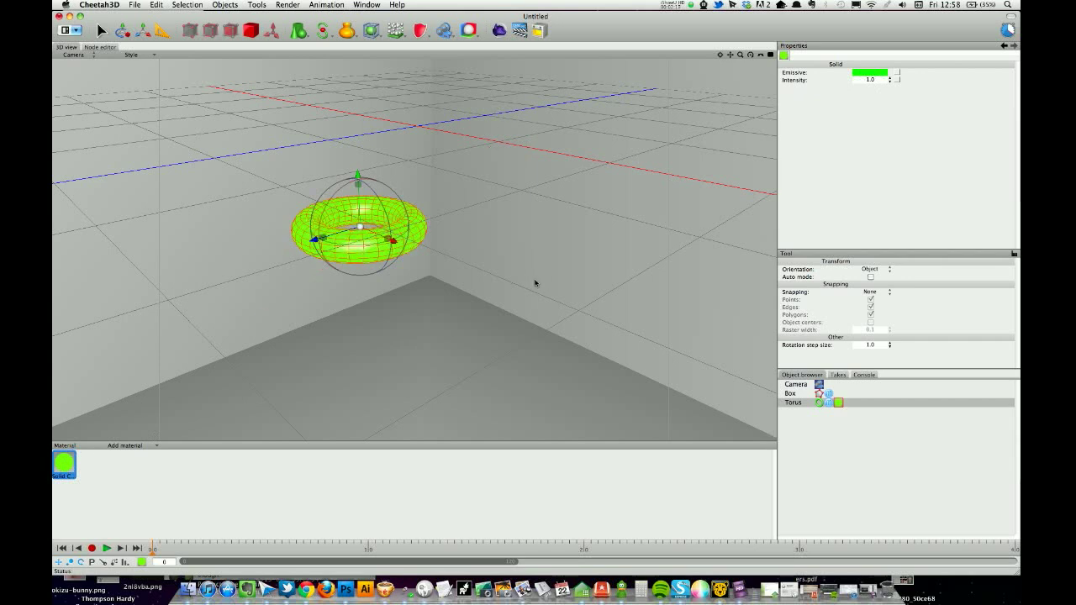
- Move the torus down to about -0.165 in Y
left_click(800, 384)
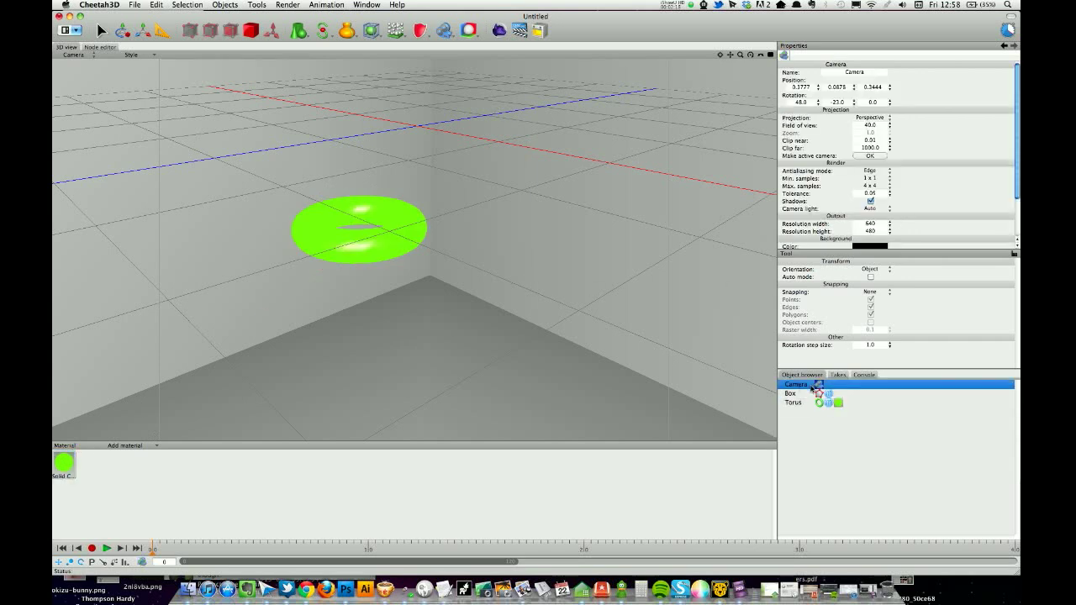
left_click(379, 253)
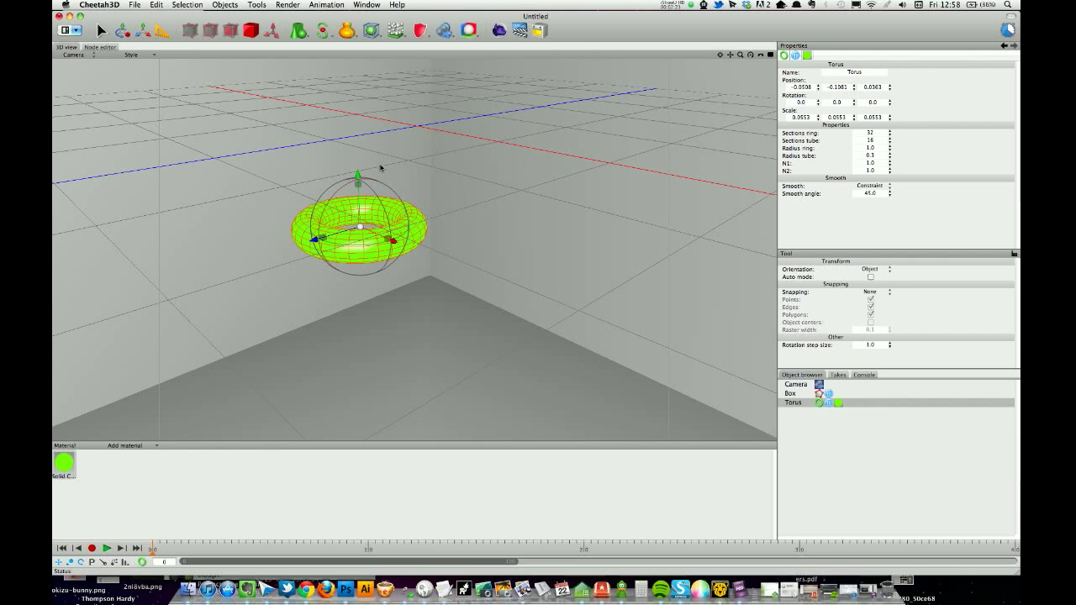
left_click_drag(357, 175, 359, 224)
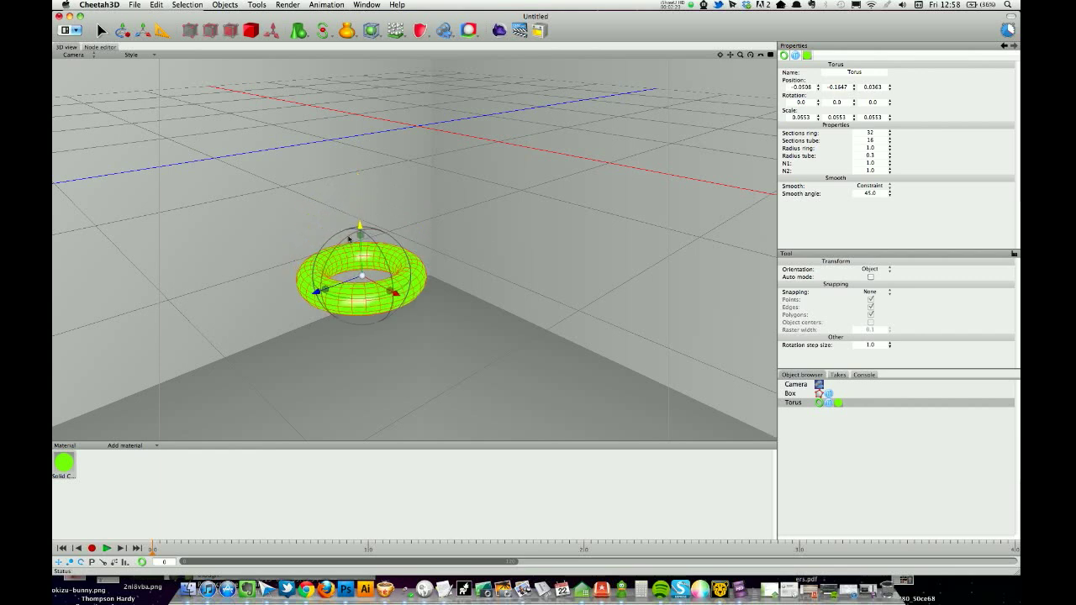
- Add a Radiosity tag to the camera with its type set to Radiosity, and do a test render
left_click(788, 386)
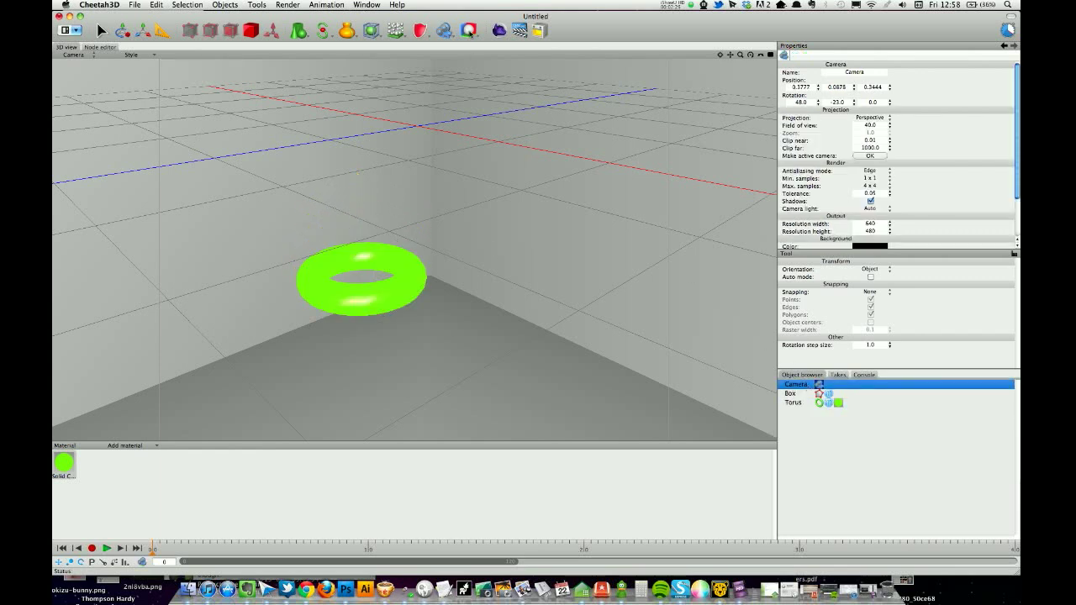
left_click(469, 30)
left_click(505, 138)
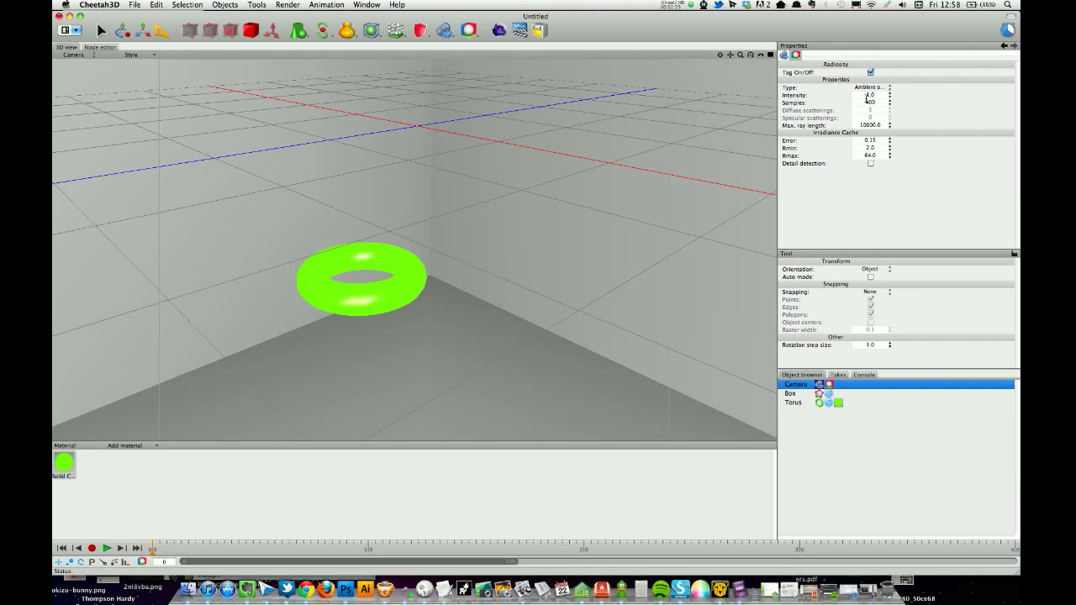
left_click(874, 87)
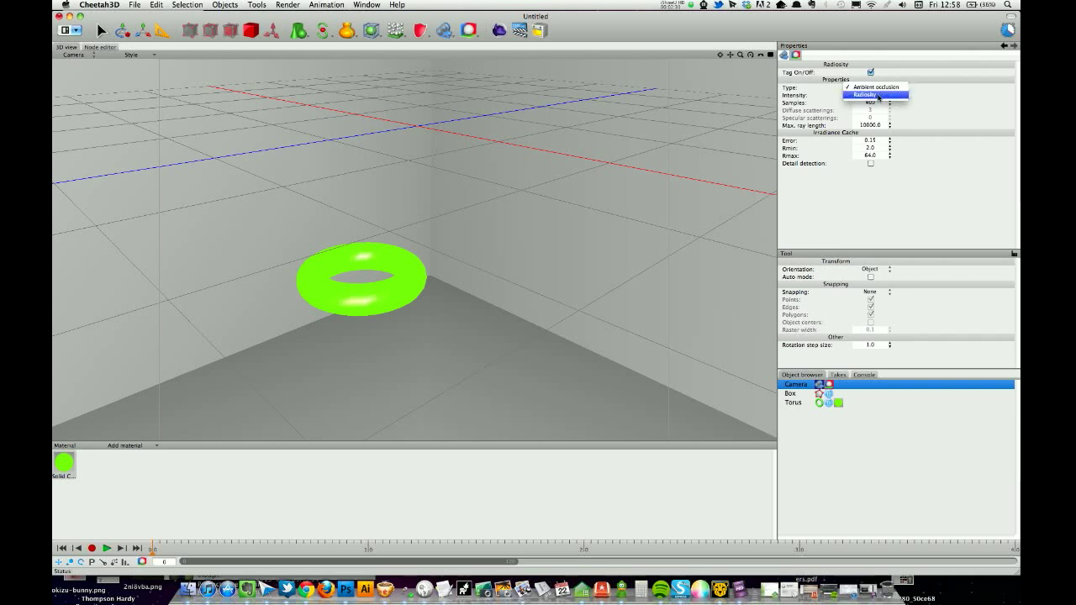
left_click(875, 95)
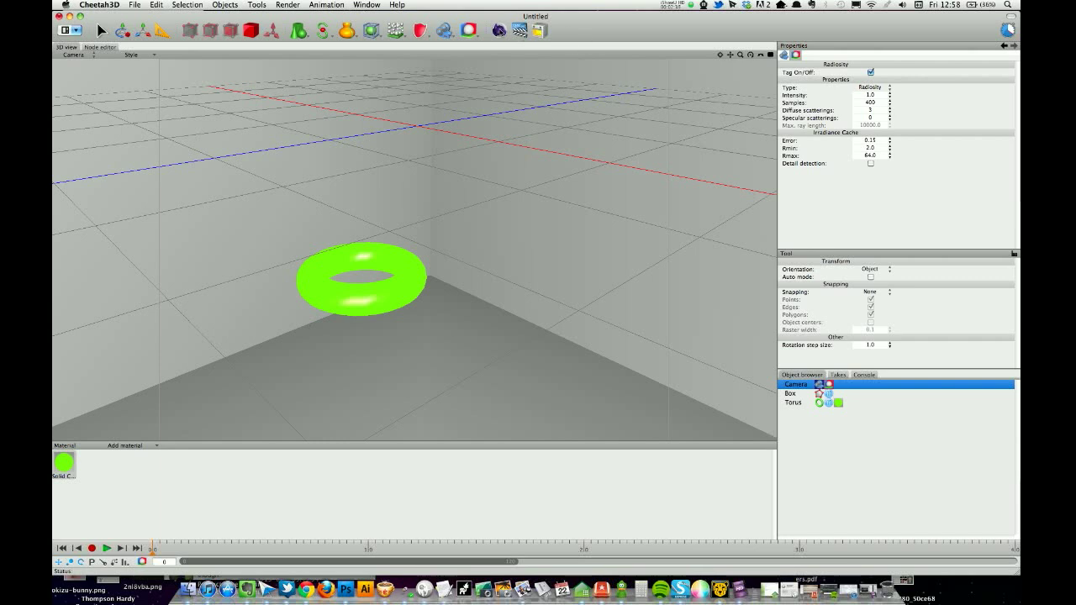
left_click(519, 31)
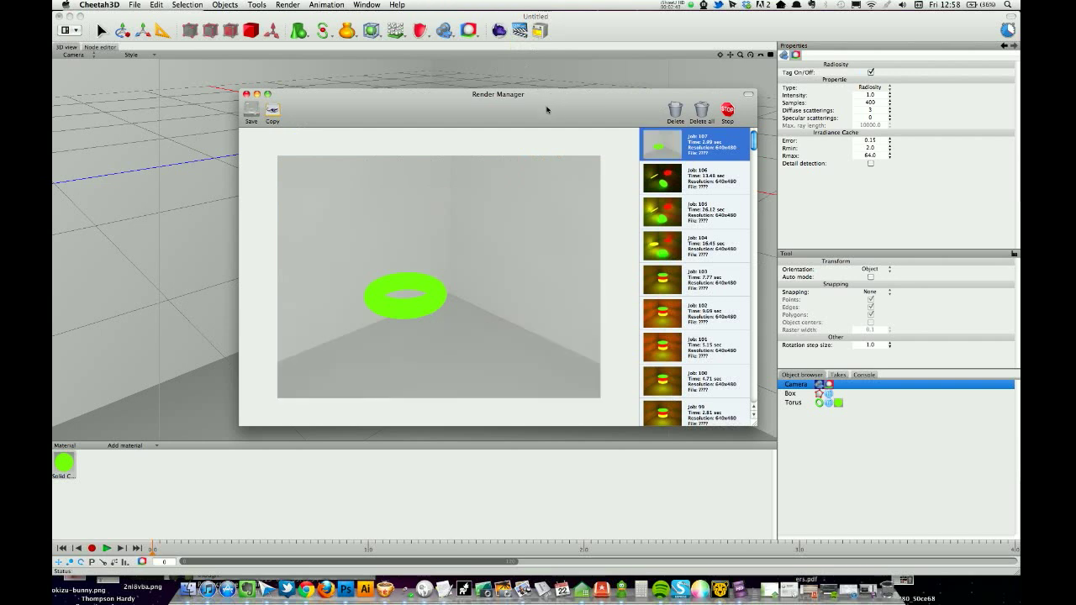
left_click(246, 94)
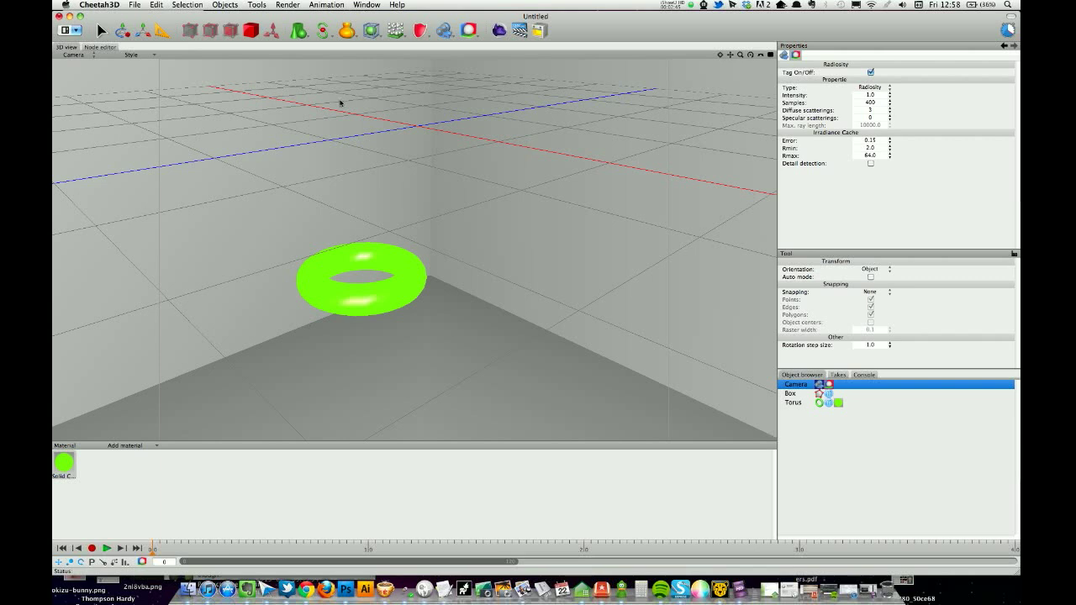
- Turn the camera light off in the camera's render settings and render the scene
left_click(817, 386)
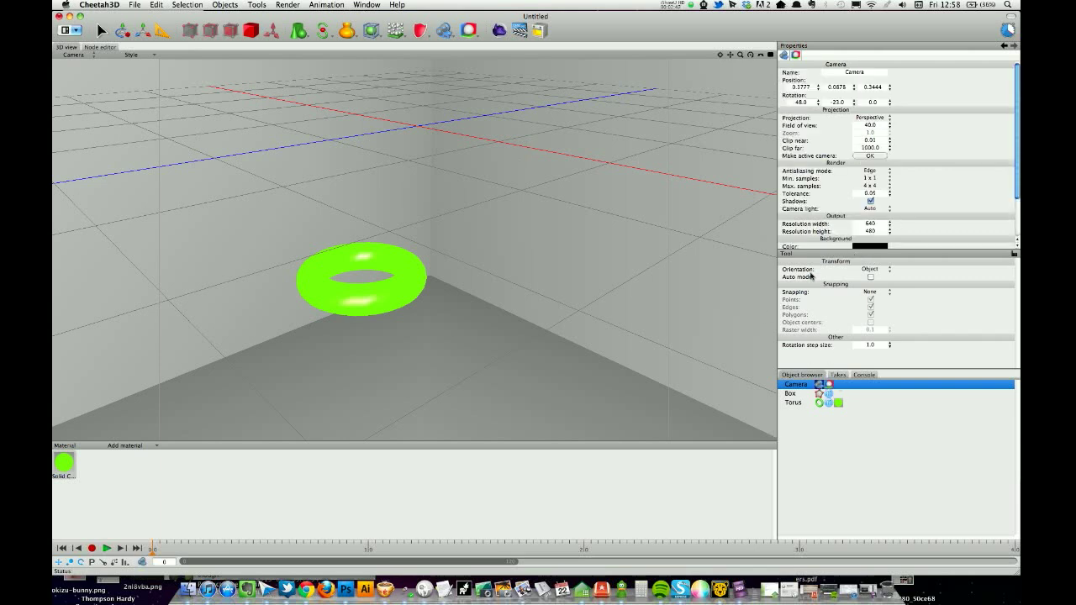
left_click(875, 209)
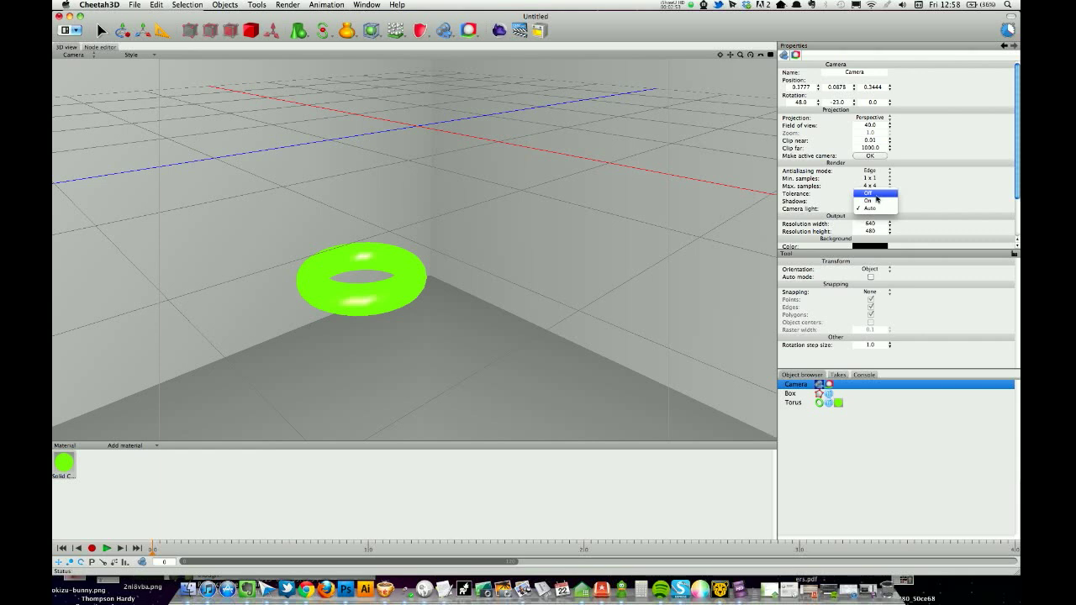
left_click(877, 198)
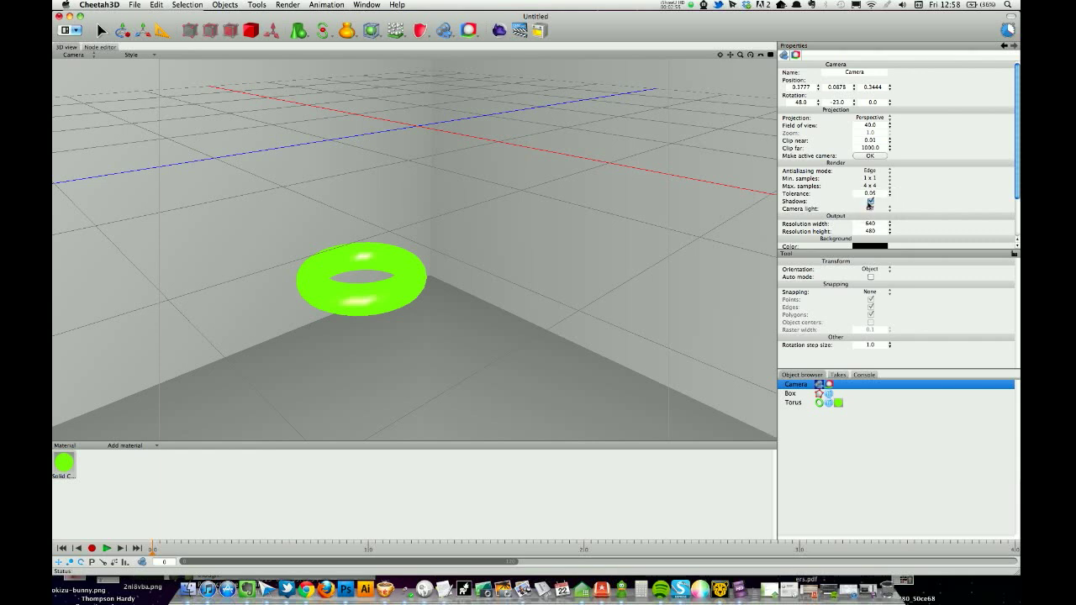
left_click(498, 36)
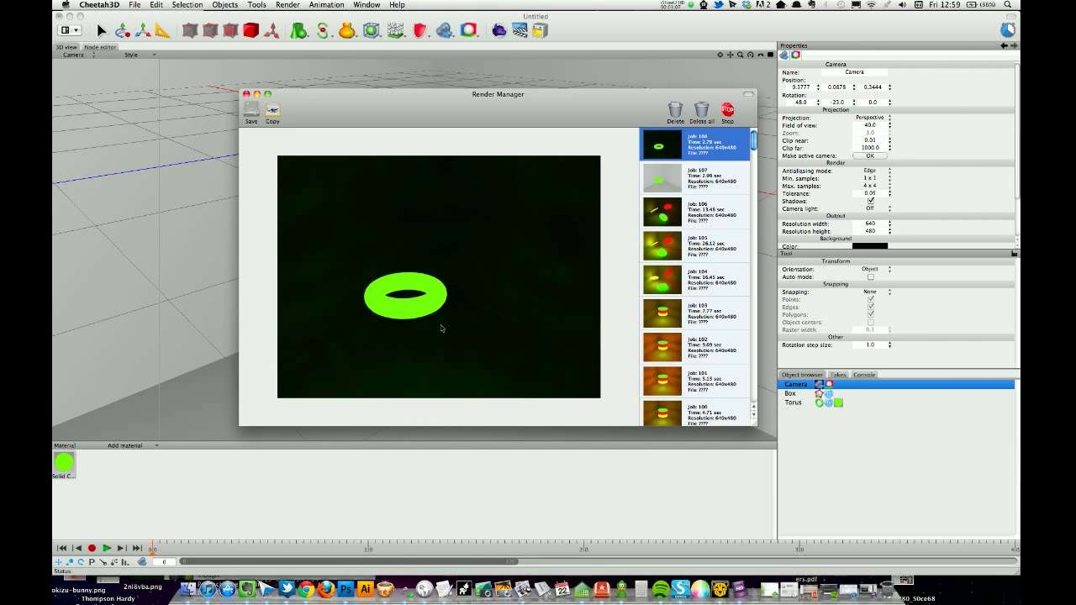
left_click(246, 94)
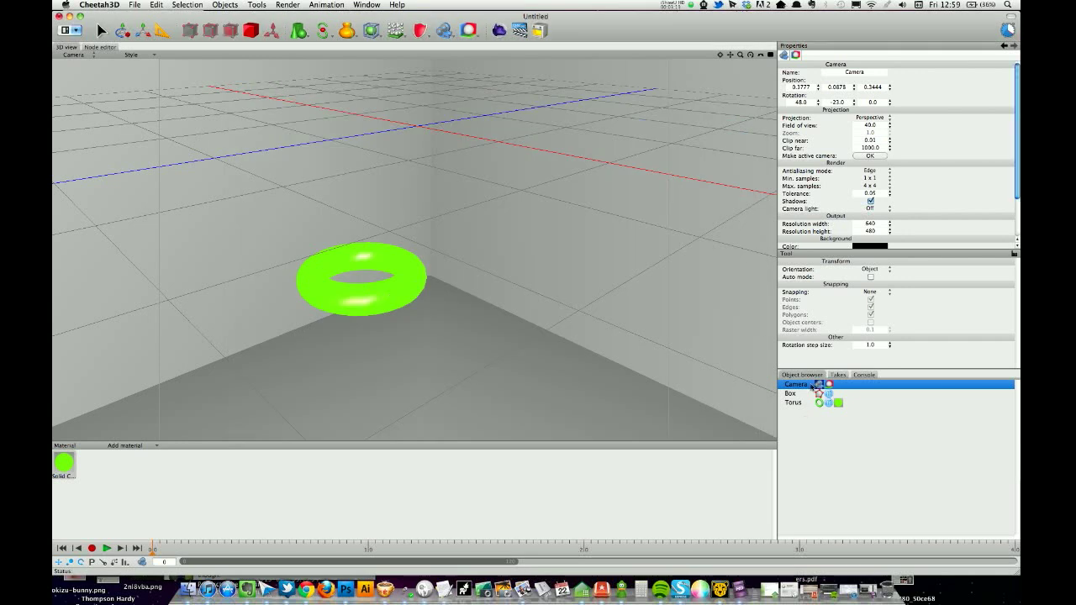
- Set the green Solid Color material's intensity to 3.0
left_click(829, 384)
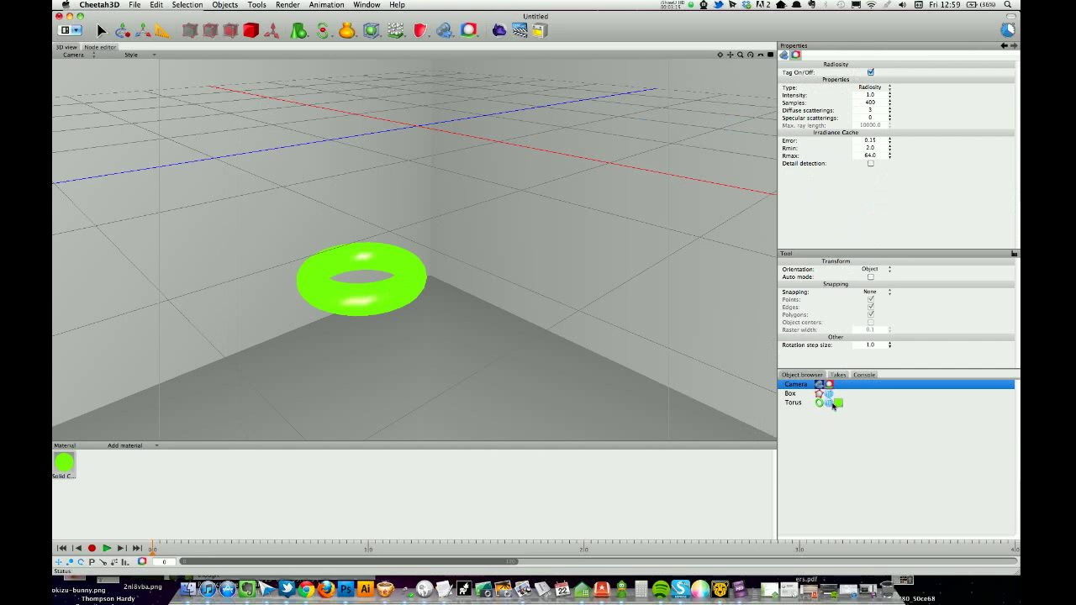
left_click(67, 462)
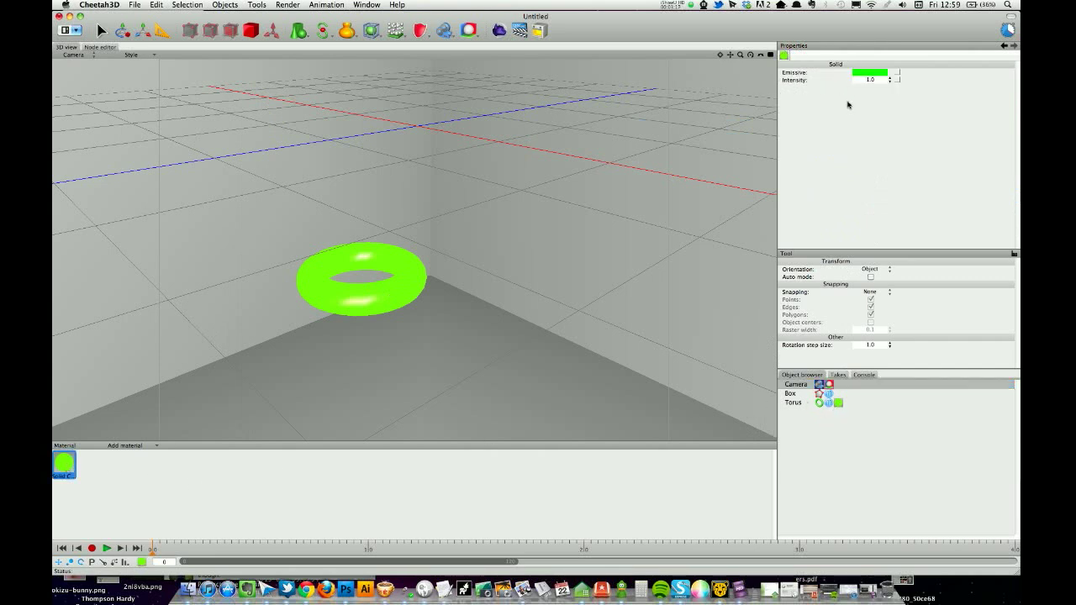
left_click(872, 80)
key("Return")
- Move the torus to about -0.14 in X and -0.25 in Y, and scale it uniformly to about 0.093
left_click(413, 281)
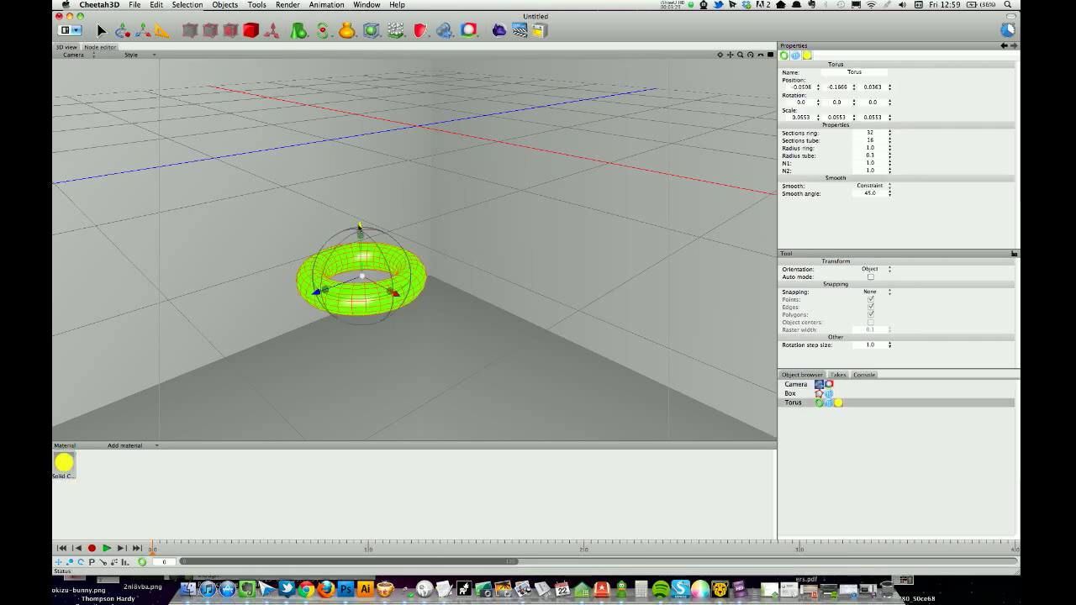
left_click_drag(358, 225, 386, 364)
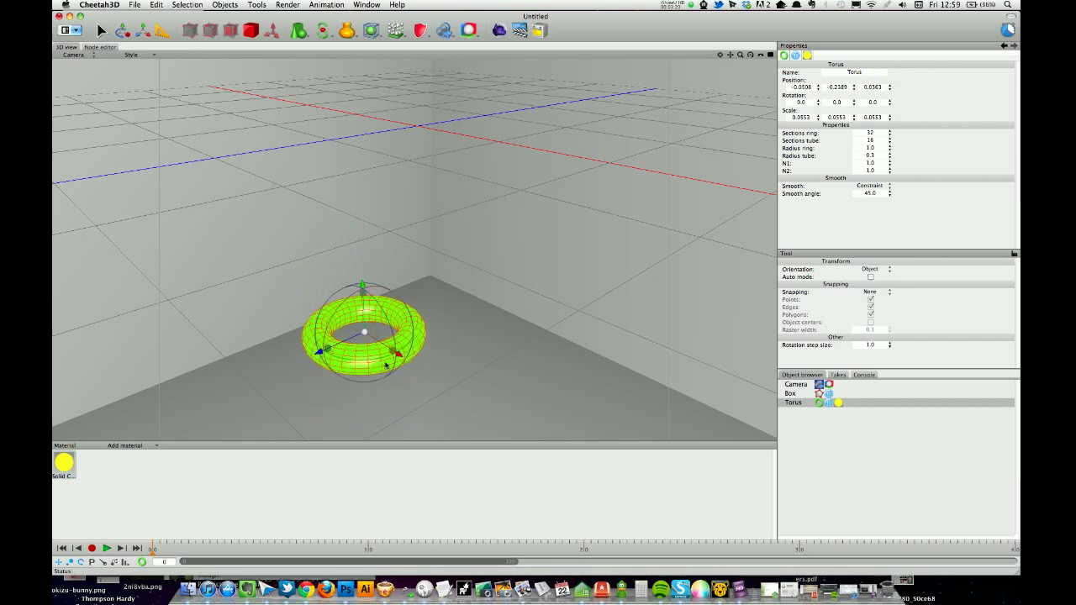
left_click_drag(336, 297, 294, 267)
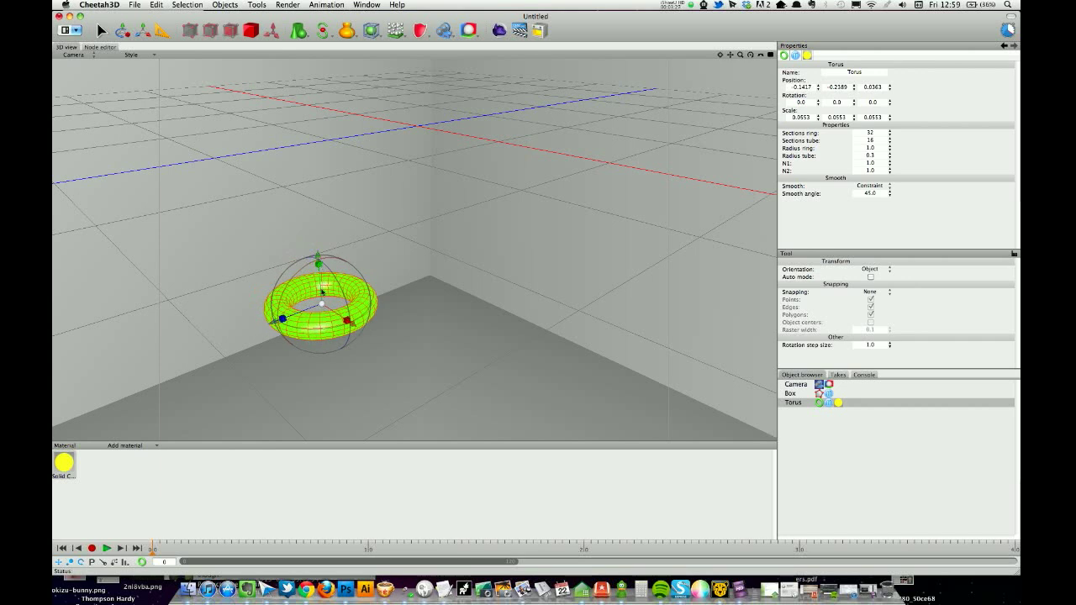
left_click_drag(323, 305, 422, 251)
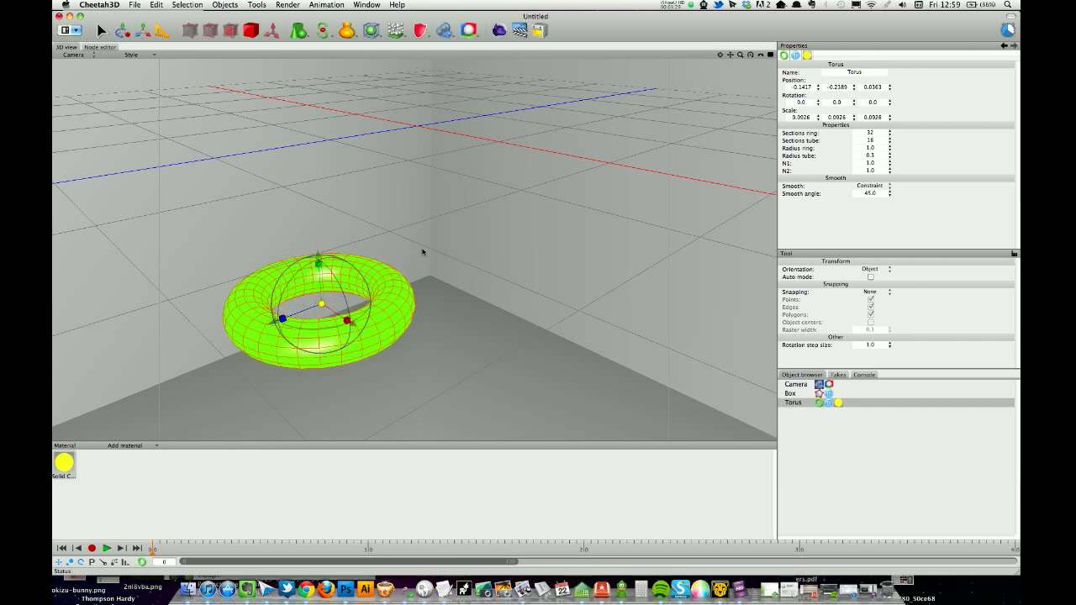
mouse_move(443, 270)
right_mouse_down()
mouse_move(470, 266)
mouse_move(440, 279)
right_mouse_up()
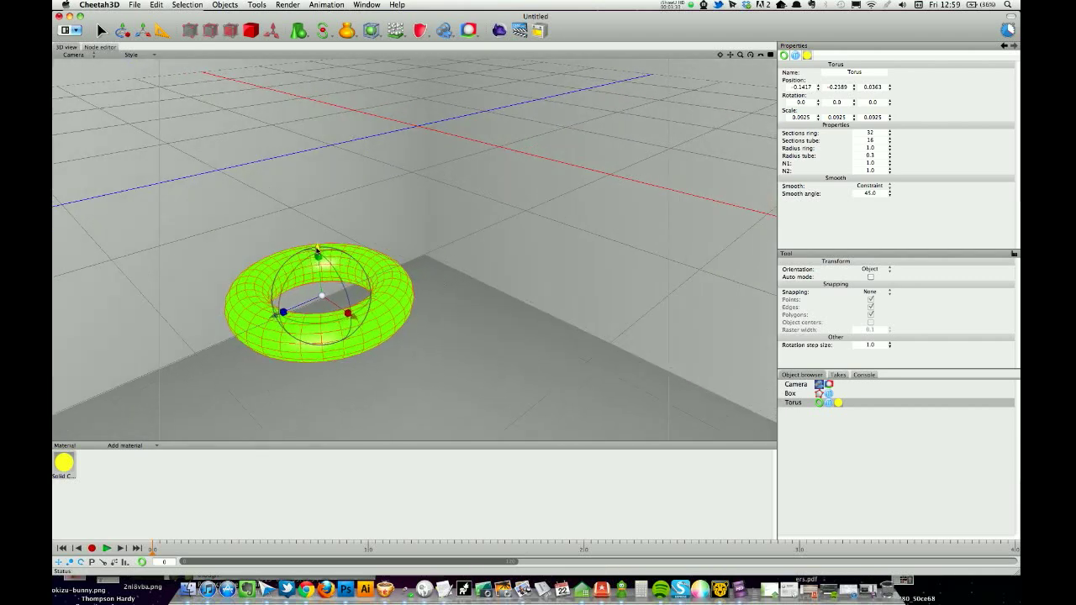
left_click_drag(318, 252, 314, 301)
- Raise the room box to about 0.19 in Y so its floor sits just beneath the torus
left_click(792, 394)
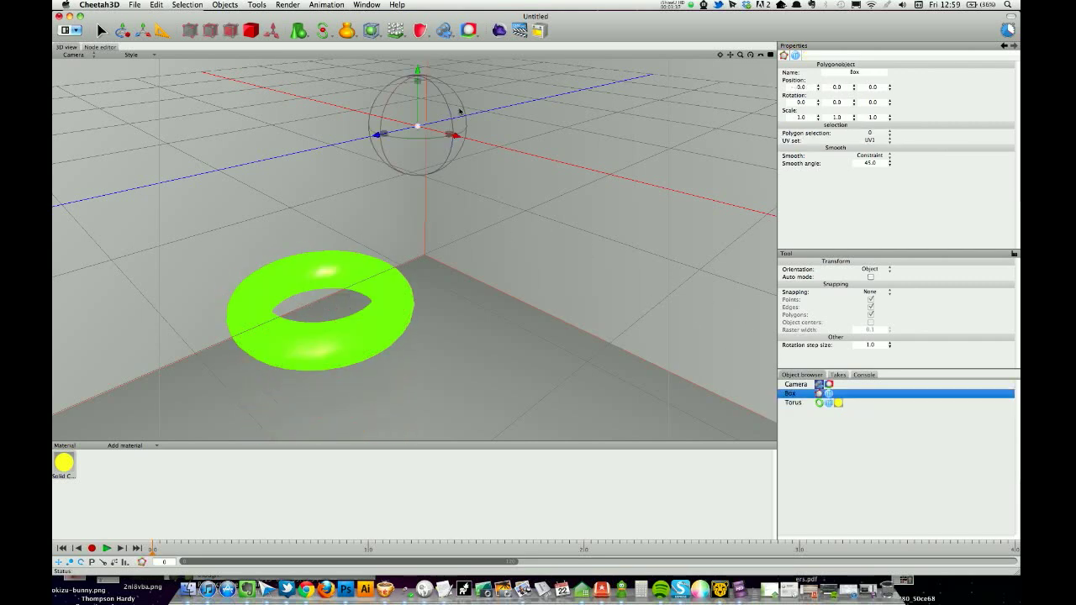
left_click_drag(417, 75, 438, 4)
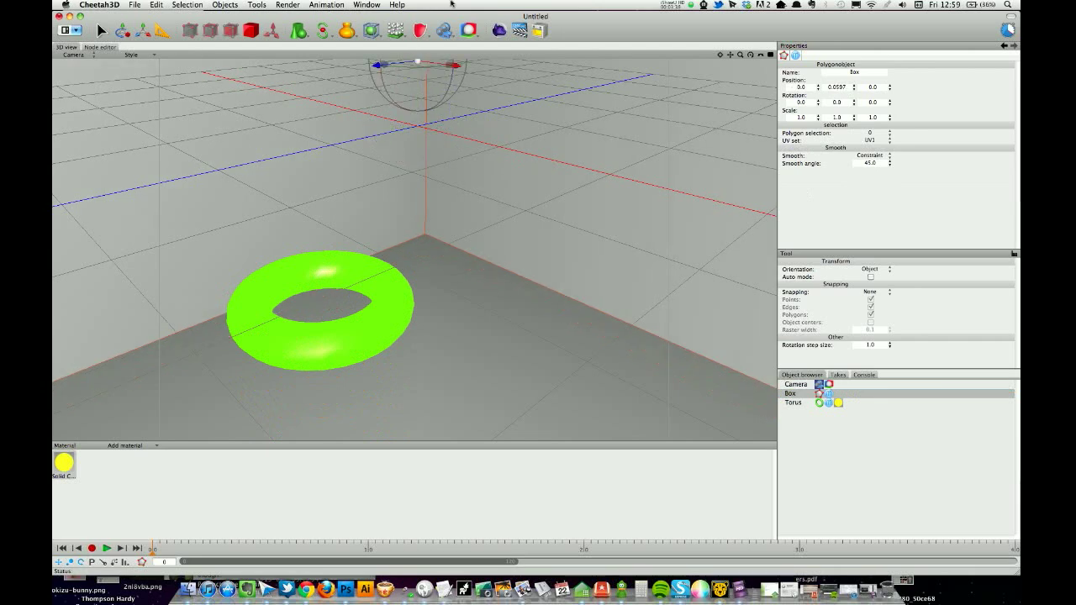
scroll(479, 160, "down", 5)
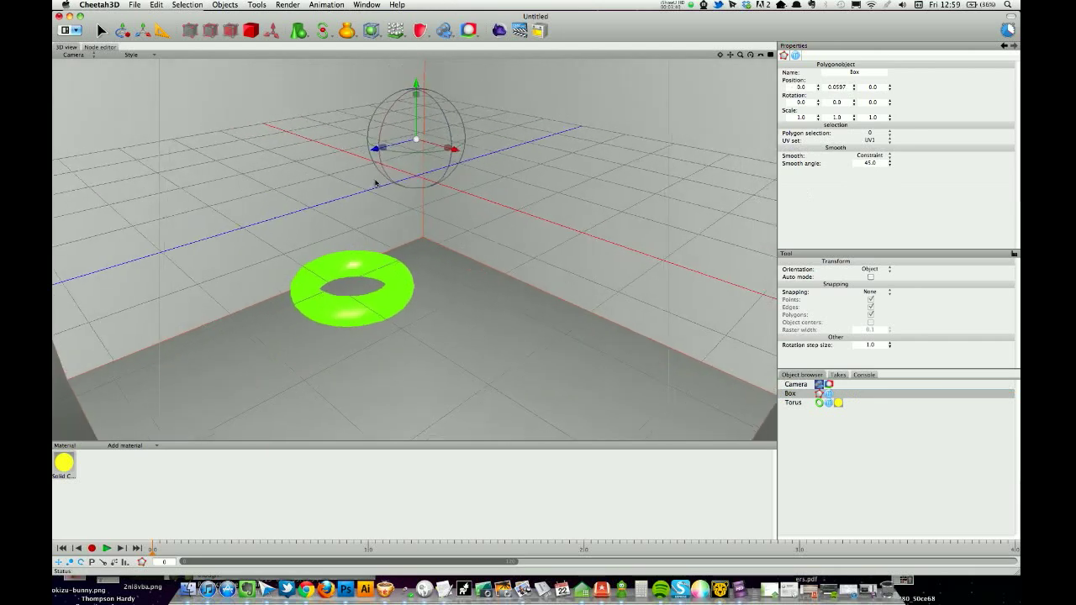
left_click_drag(416, 82, 425, 4)
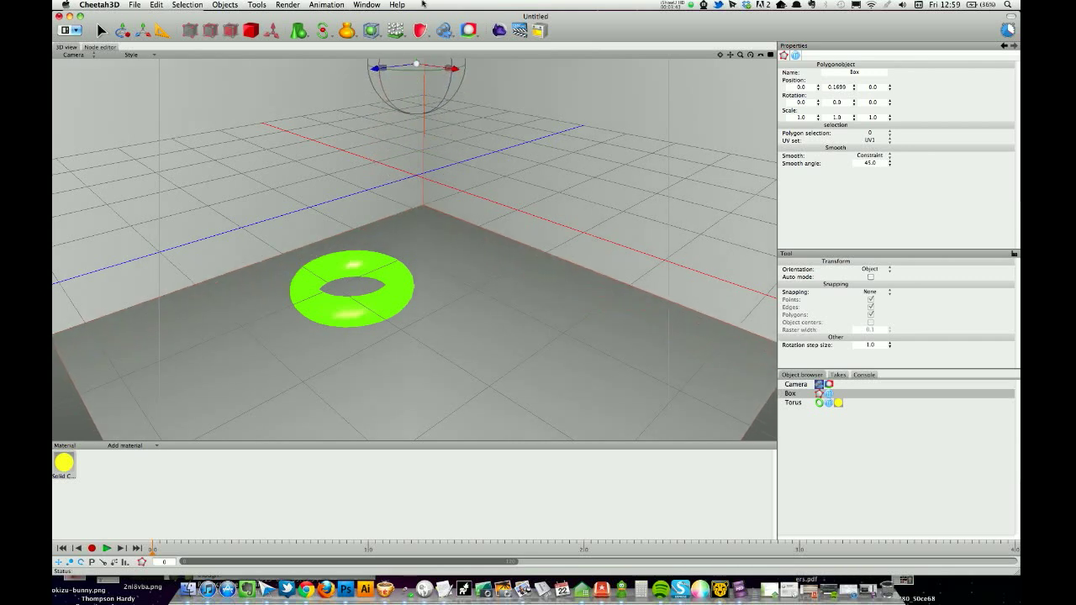
scroll(471, 193, "down", 5)
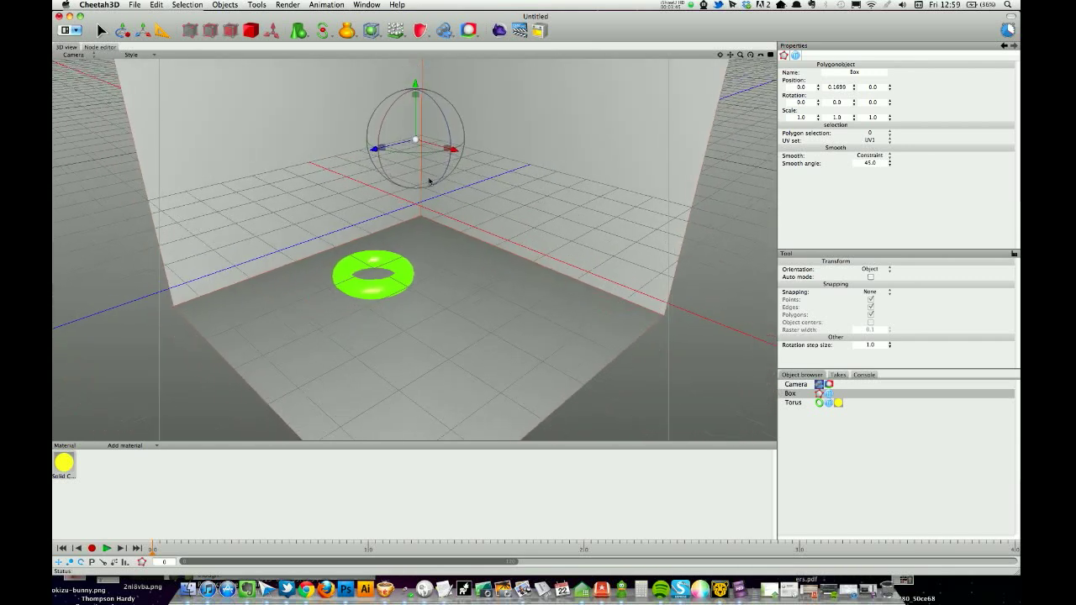
mouse_move(415, 86)
left_mouse_down()
mouse_move(418, 45)
mouse_move(415, 78)
left_mouse_up()
scroll(502, 221, "up", 6)
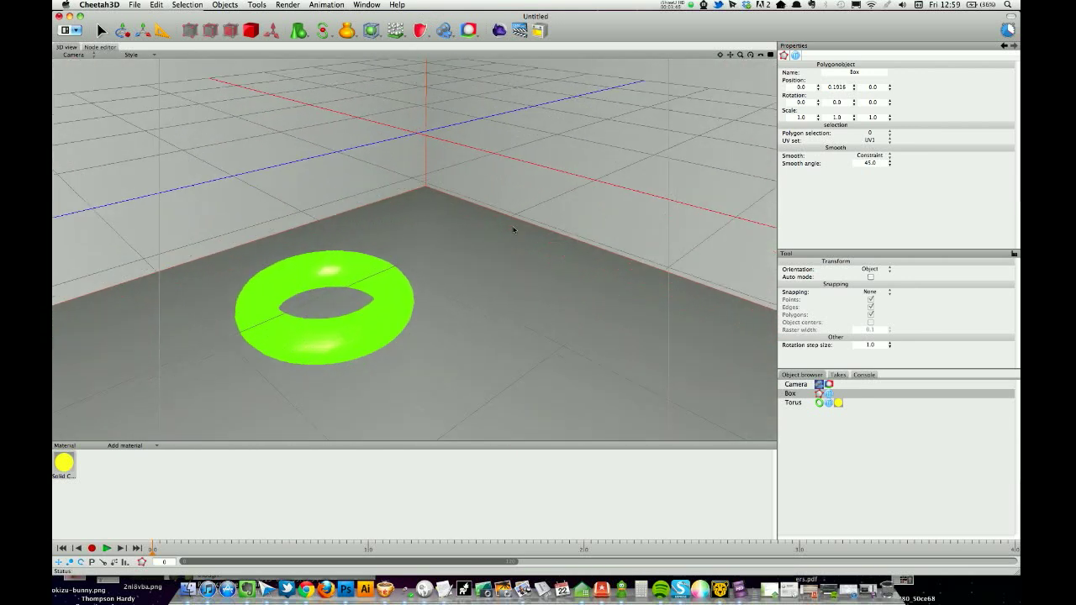
- Move the torus back to about -0.10 in Z and render the scene
left_click(379, 282)
left_click_drag(263, 335, 501, 231)
left_click(500, 31)
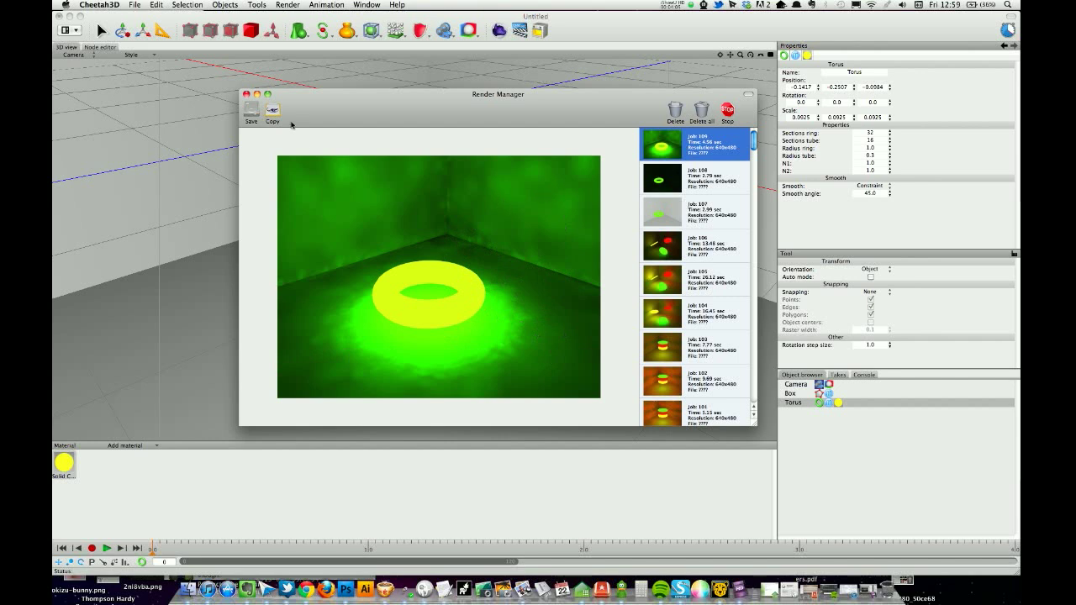
left_click(247, 94)
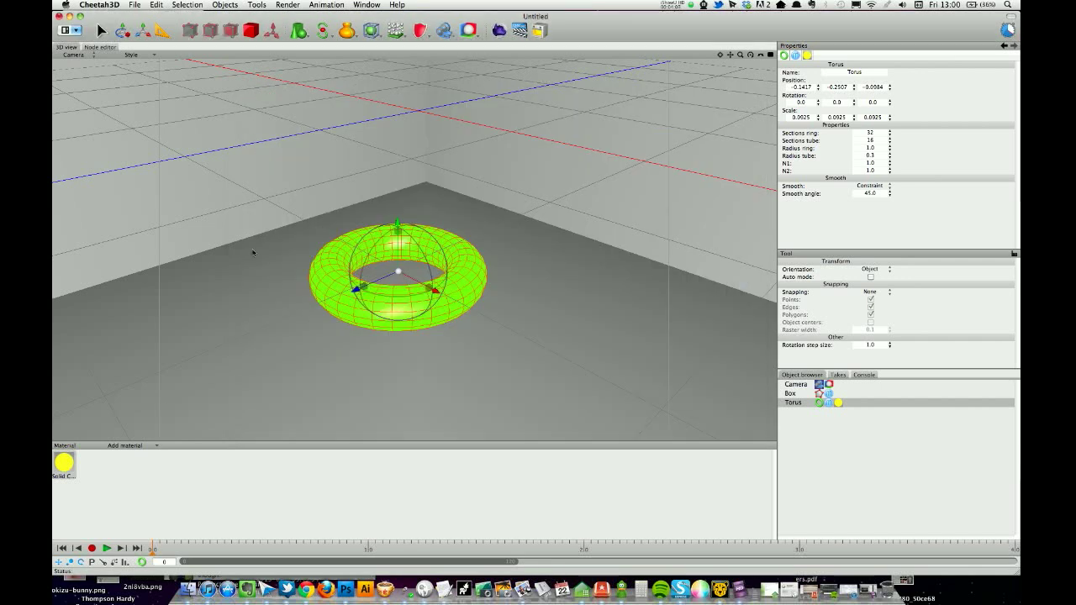
- Set the torus material's emissive intensity to 1.5 and render the scene
left_click(64, 463)
left_click(90, 467)
left_click(70, 468)
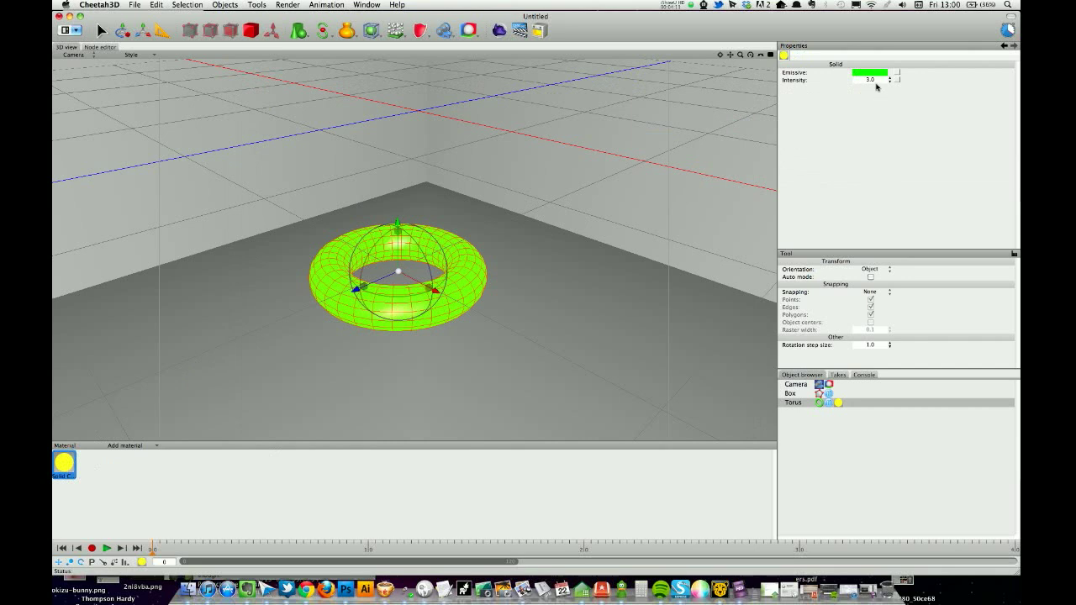
type("1.5")
key("Return")
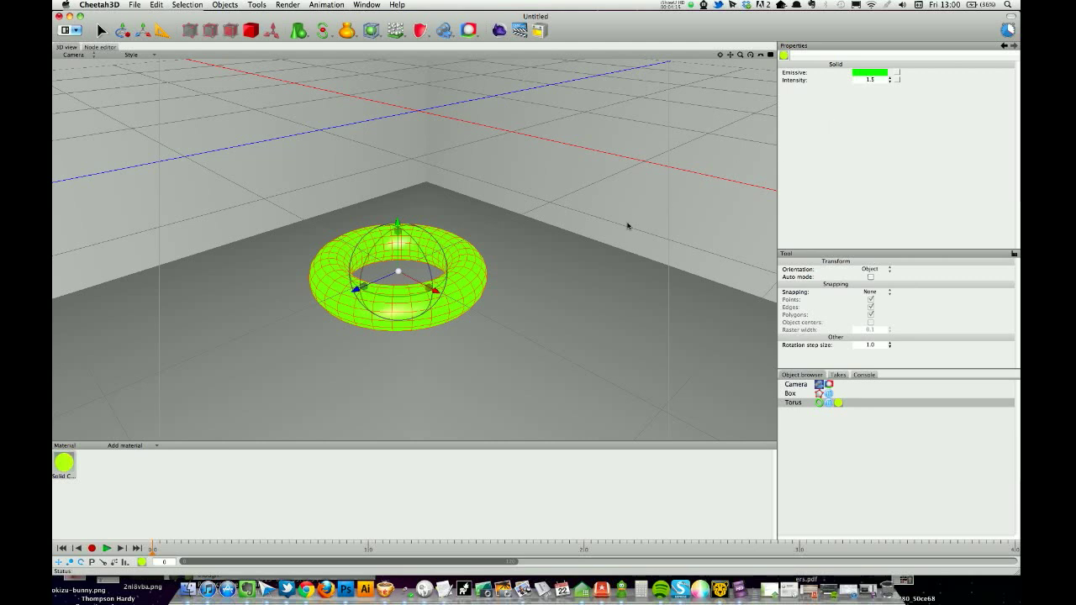
left_click(640, 224)
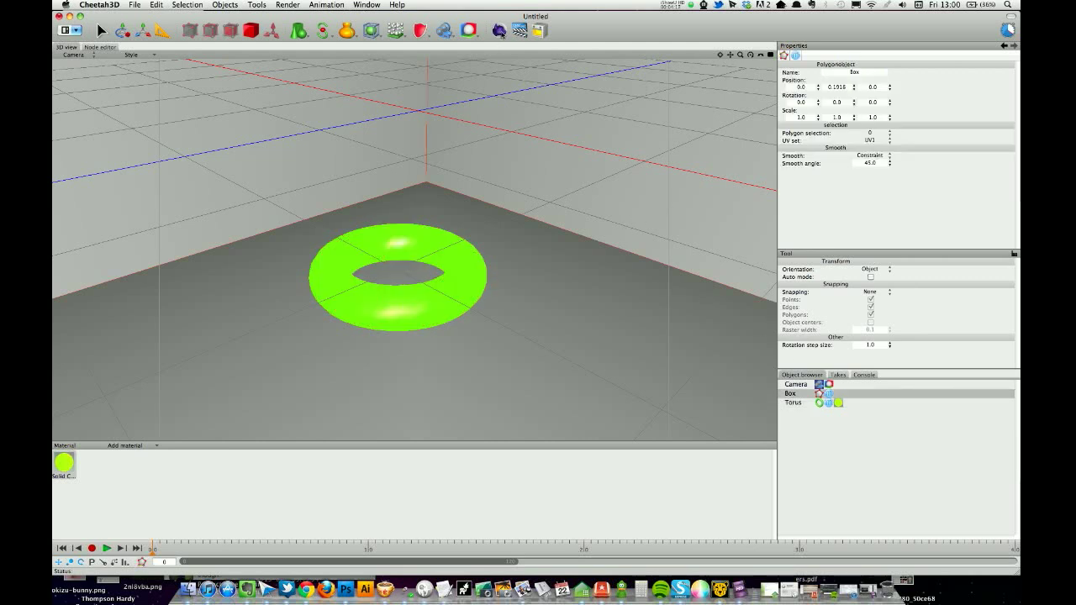
left_click(499, 31)
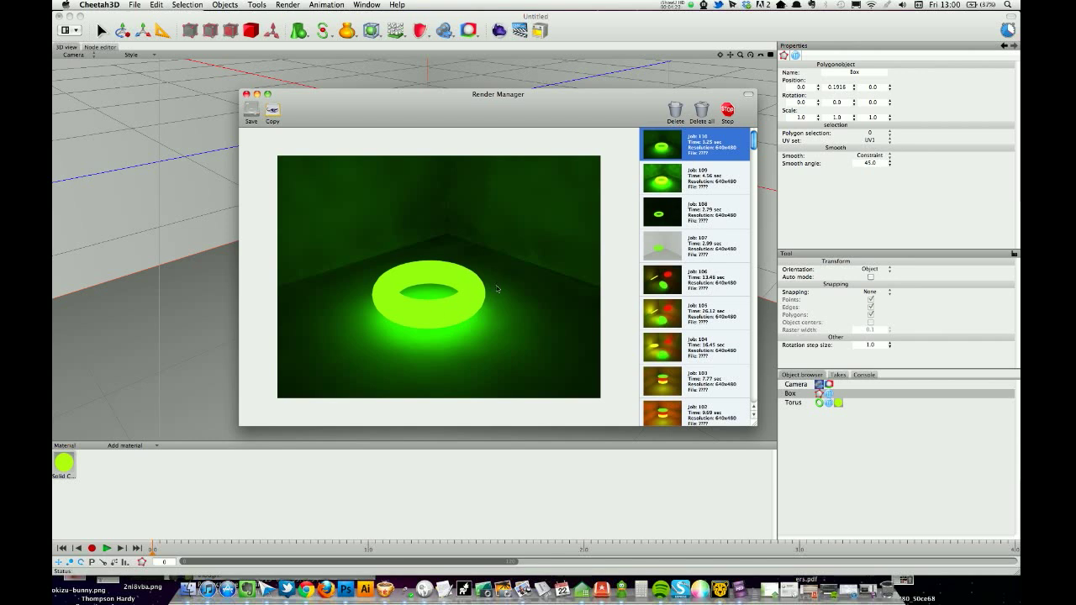
left_click(247, 94)
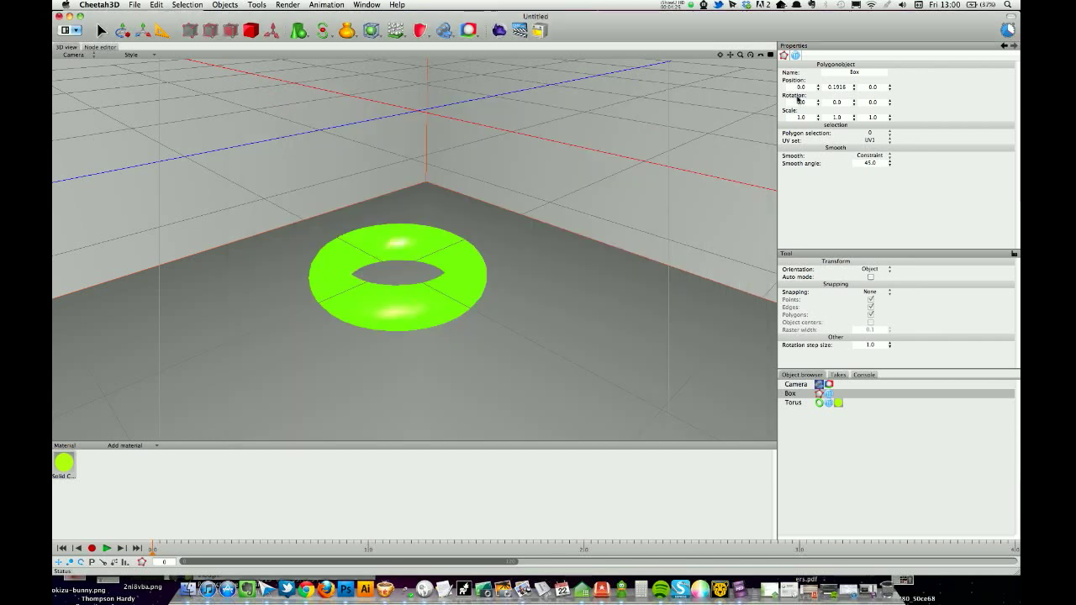
- Set the torus material's emissive intensity to 1 and render the scene
left_click(809, 405)
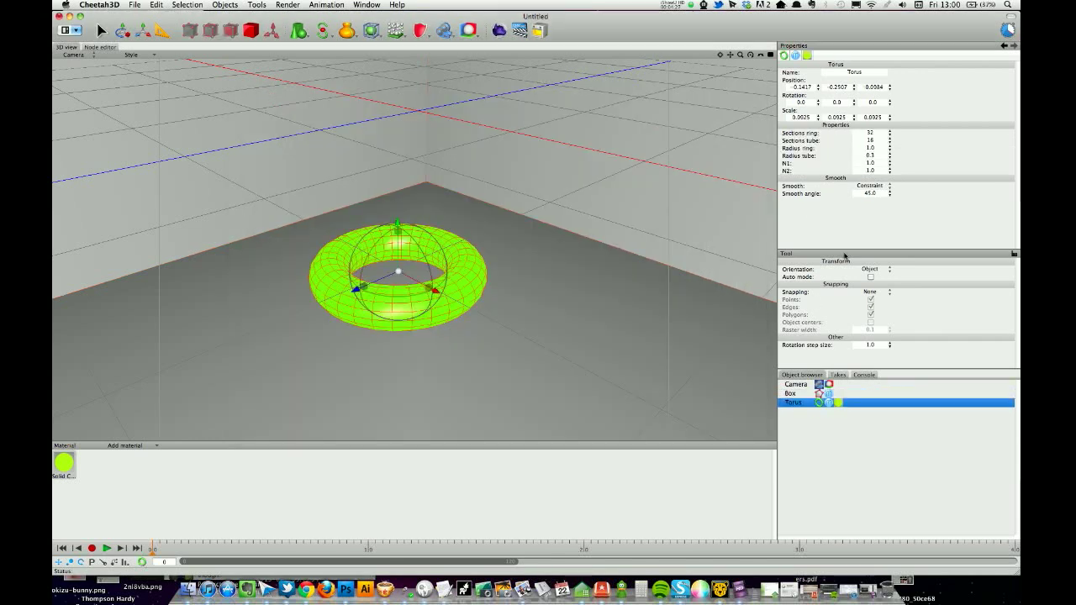
left_click(64, 462)
left_click(870, 80)
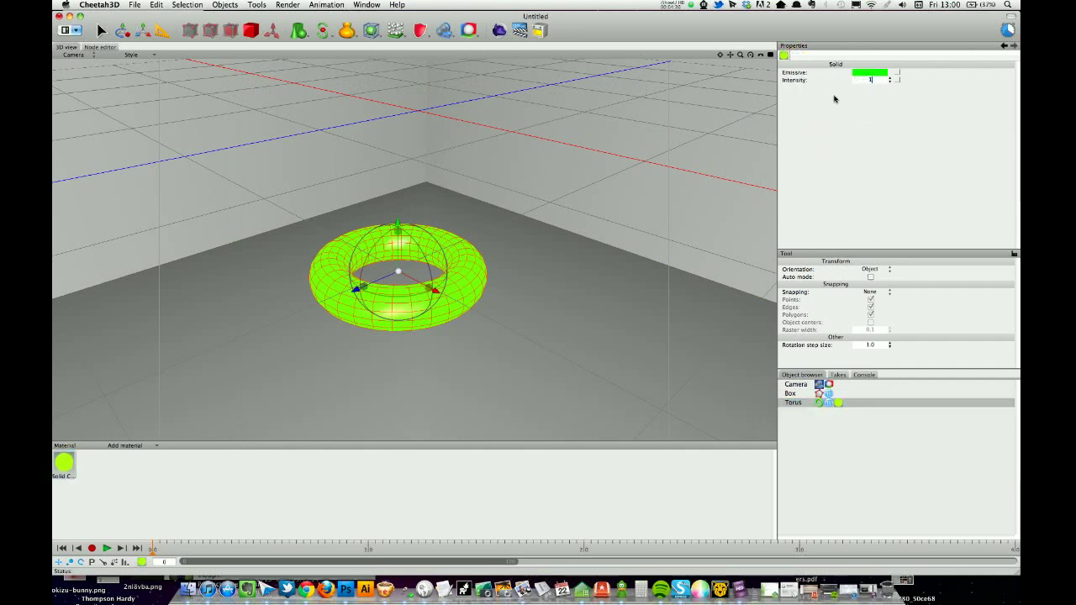
left_click(637, 172)
left_click(499, 32)
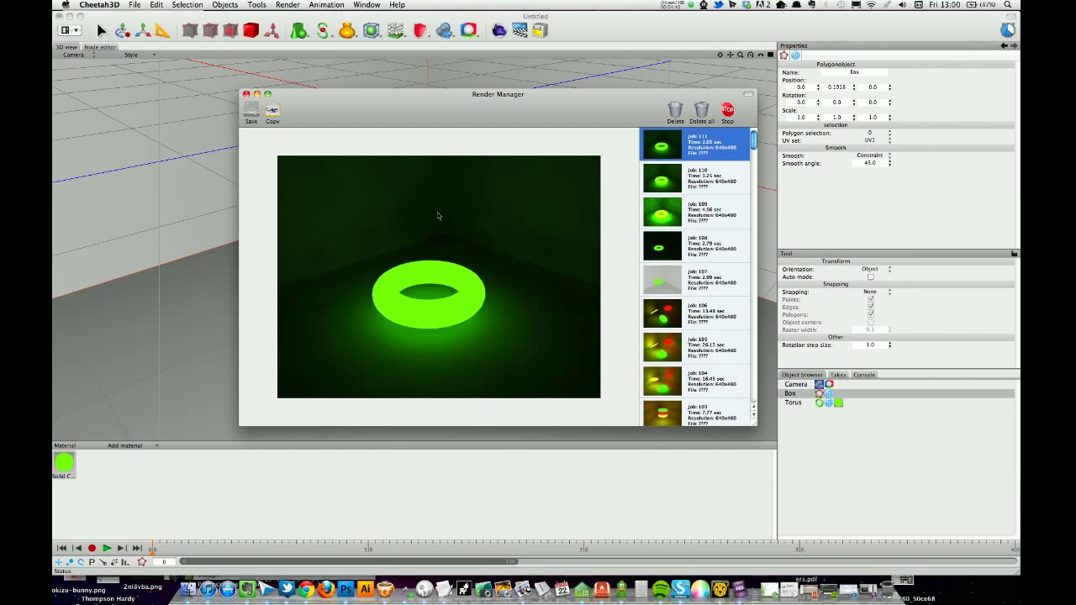
left_click(246, 94)
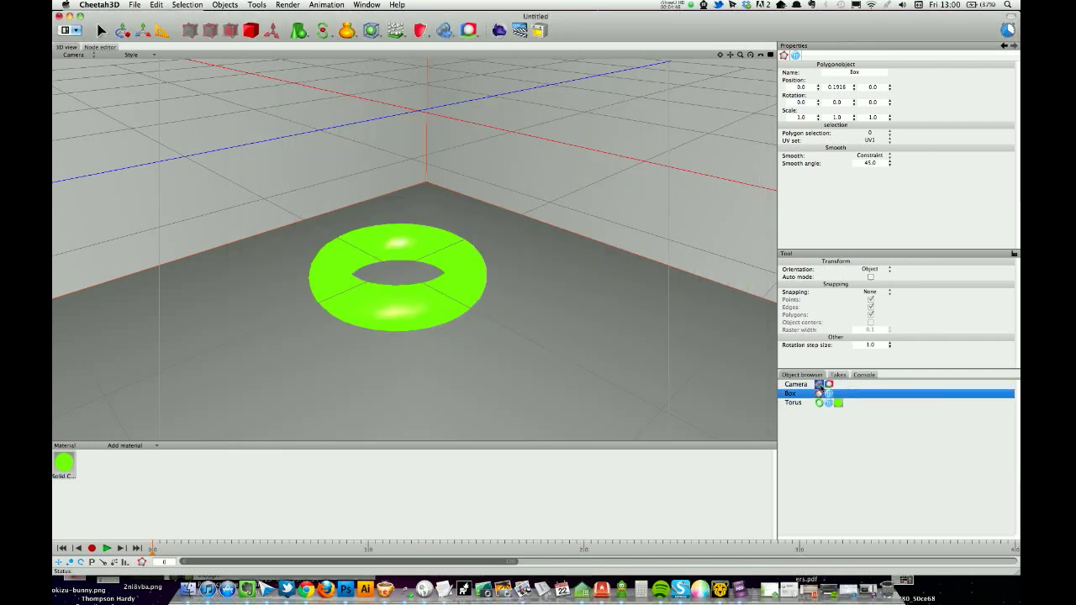
- Set the camera's output resolution to 1280 wide by 960 high
left_click(805, 385)
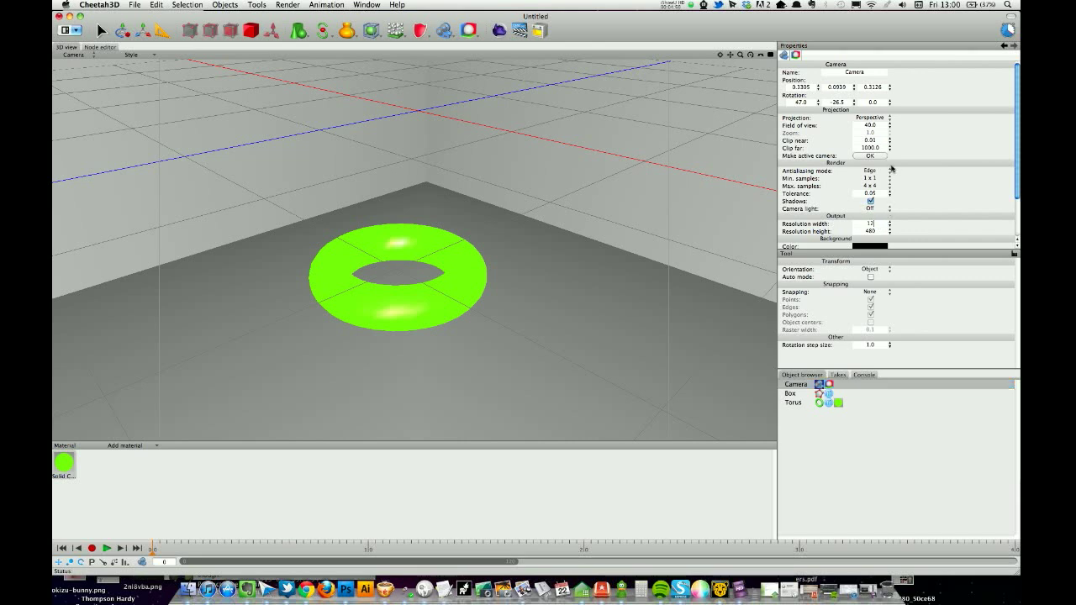
key("Tab")
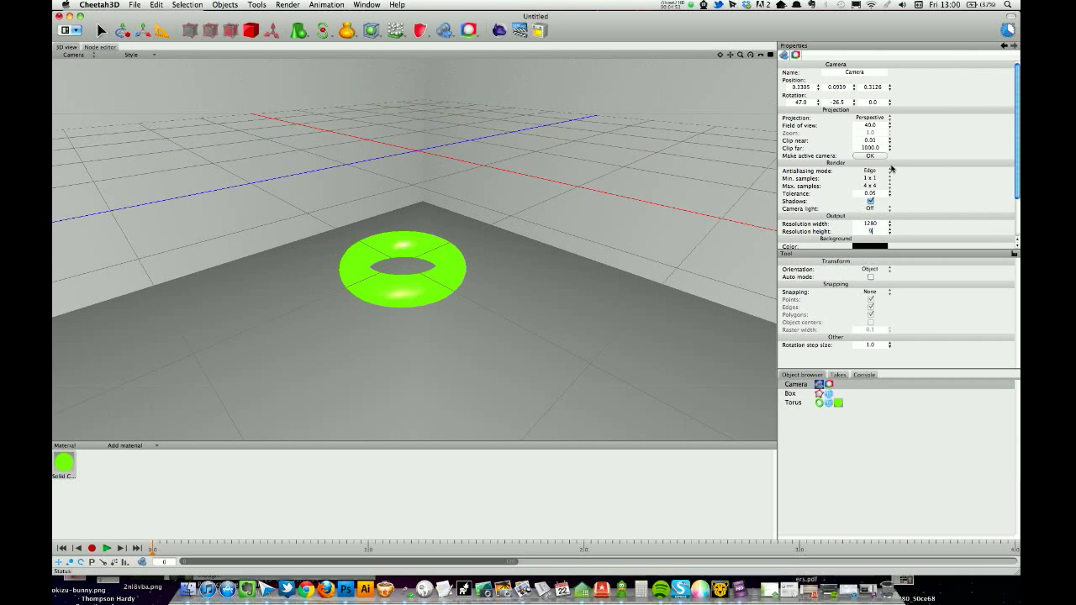
type("960")
key("Return")
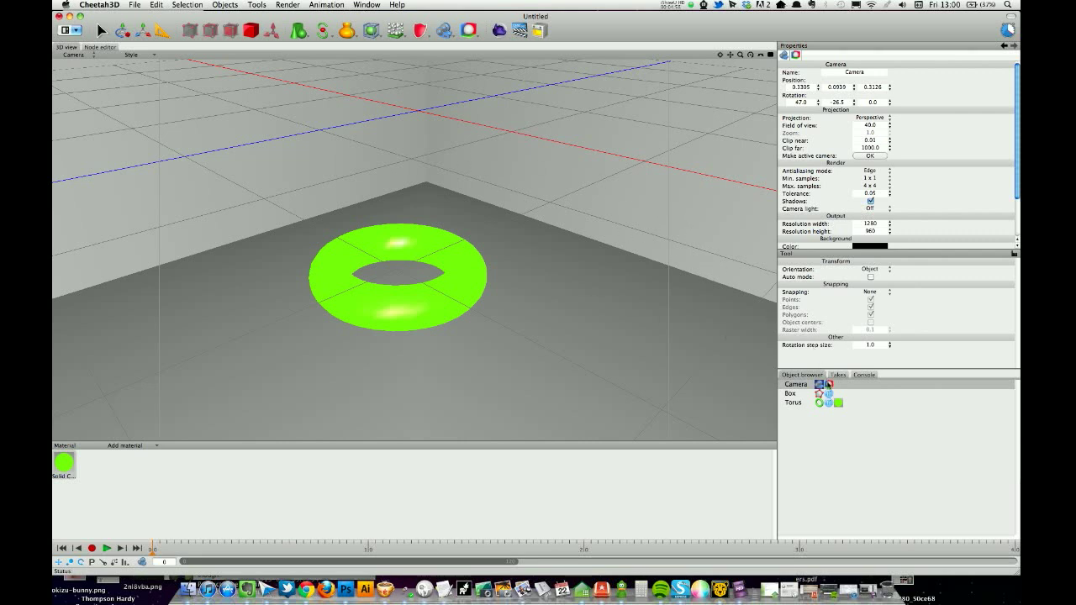
- Render the scene, enlarge and reposition the render window to fit the whole image, and close it
left_click(497, 33)
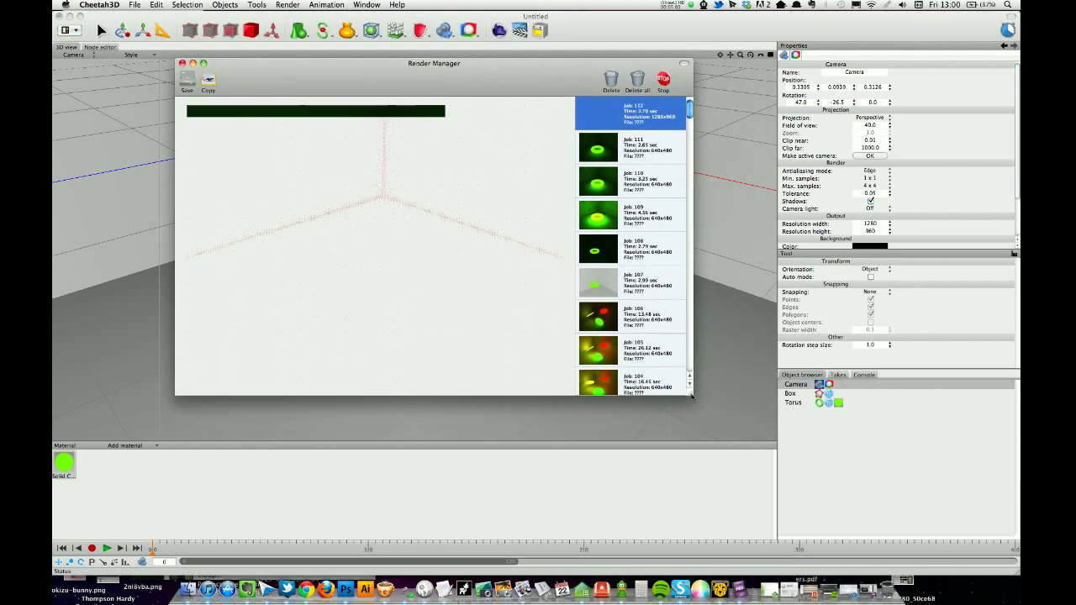
mouse_move(694, 393)
left_mouse_down()
mouse_move(714, 432)
mouse_move(861, 464)
left_mouse_up()
left_click_drag(439, 90, 365, 74)
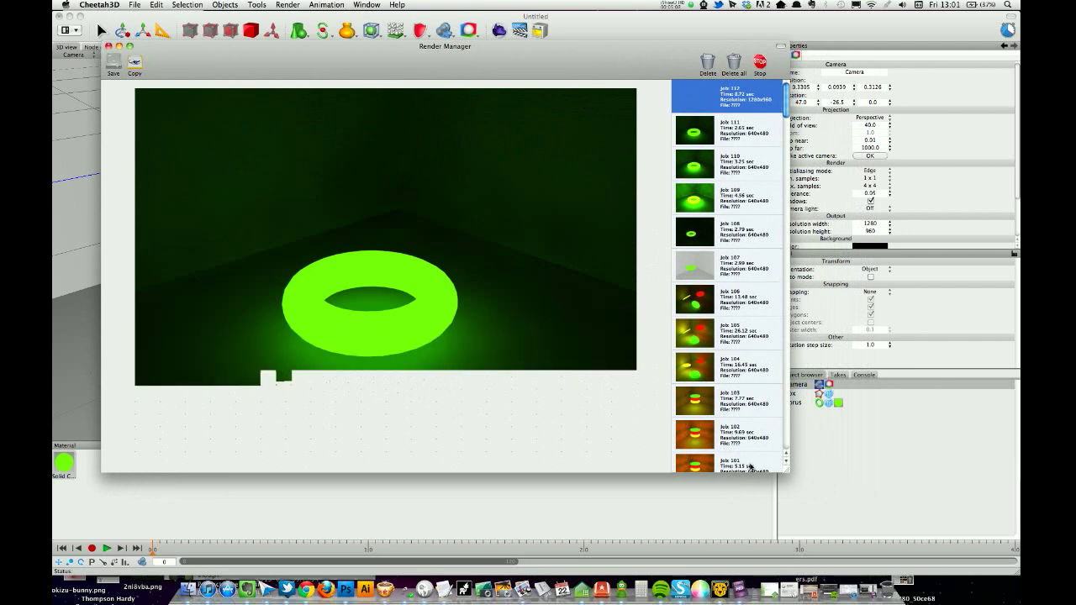
left_click_drag(788, 475, 817, 506)
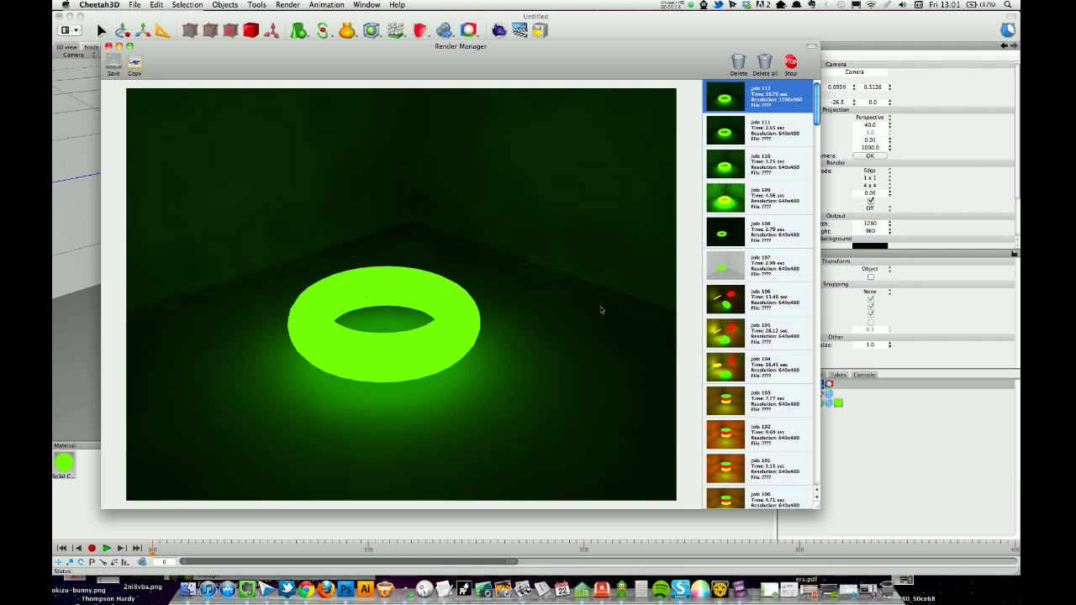
left_click(108, 47)
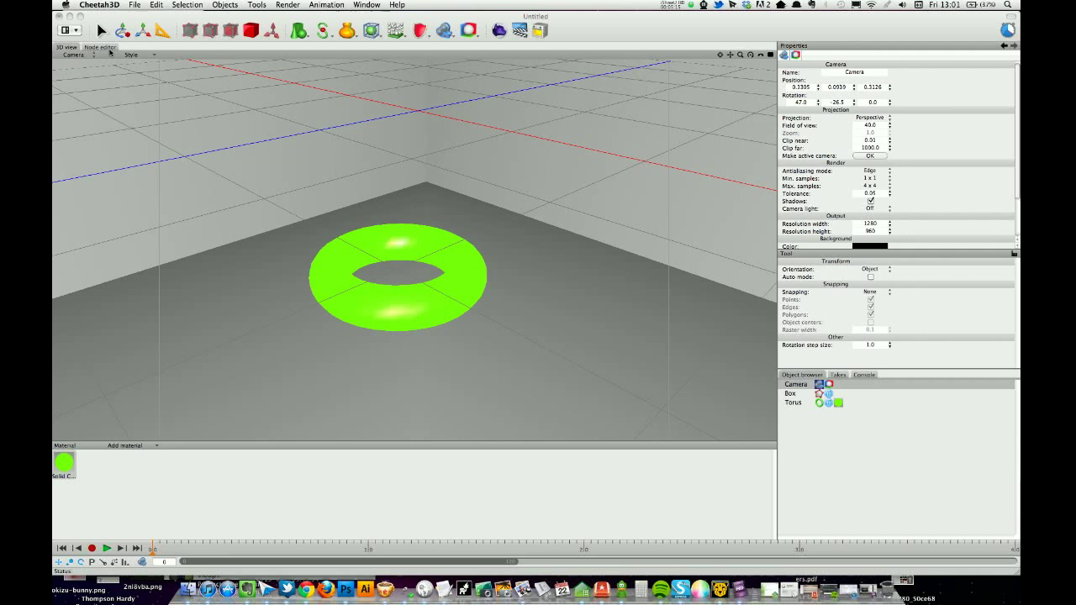
- Raise the torus slightly, duplicate it, and place the copy upright at about -0.14, -0.13, -0.33 with a 44° Y rotation
left_click(370, 305)
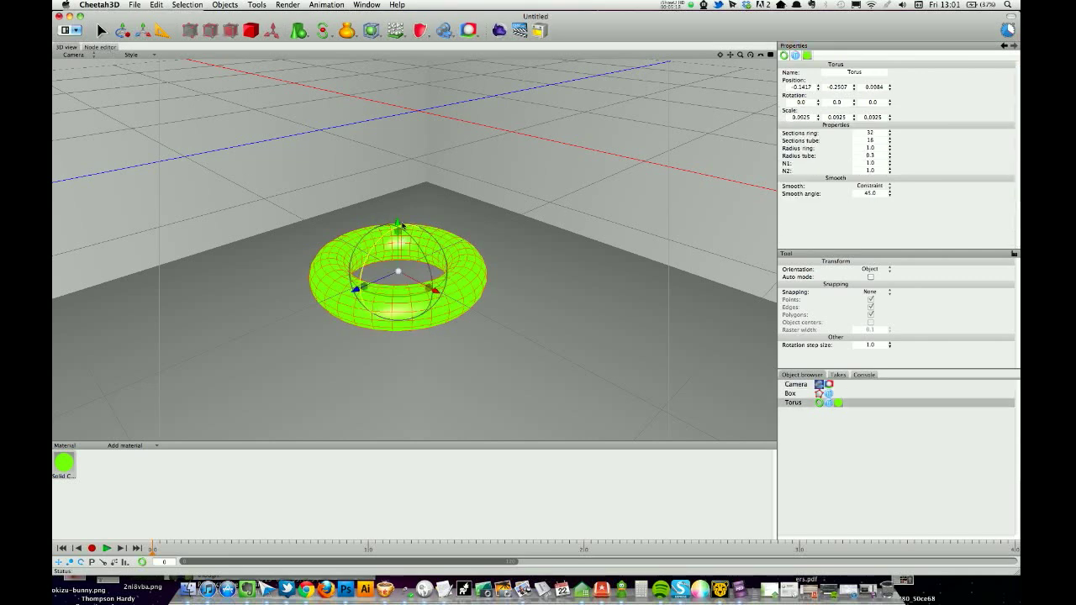
left_click_drag(398, 225, 569, 183)
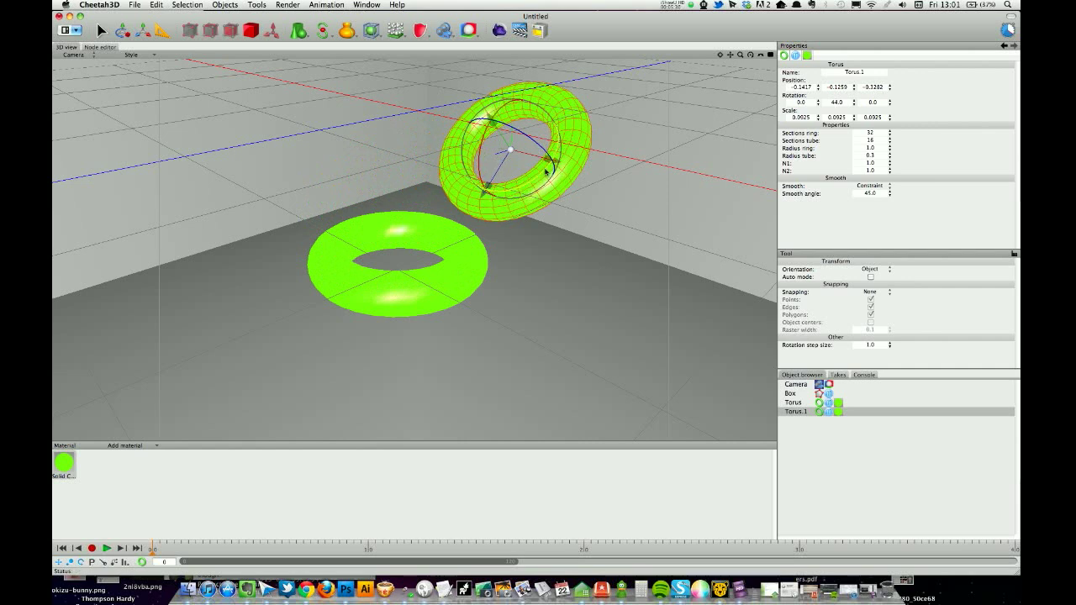
- Duplicate the upright torus and place the copy near the other wall at about -0.42, -0.10, -0.12, with its Z rotation at -94°
key("super+d")
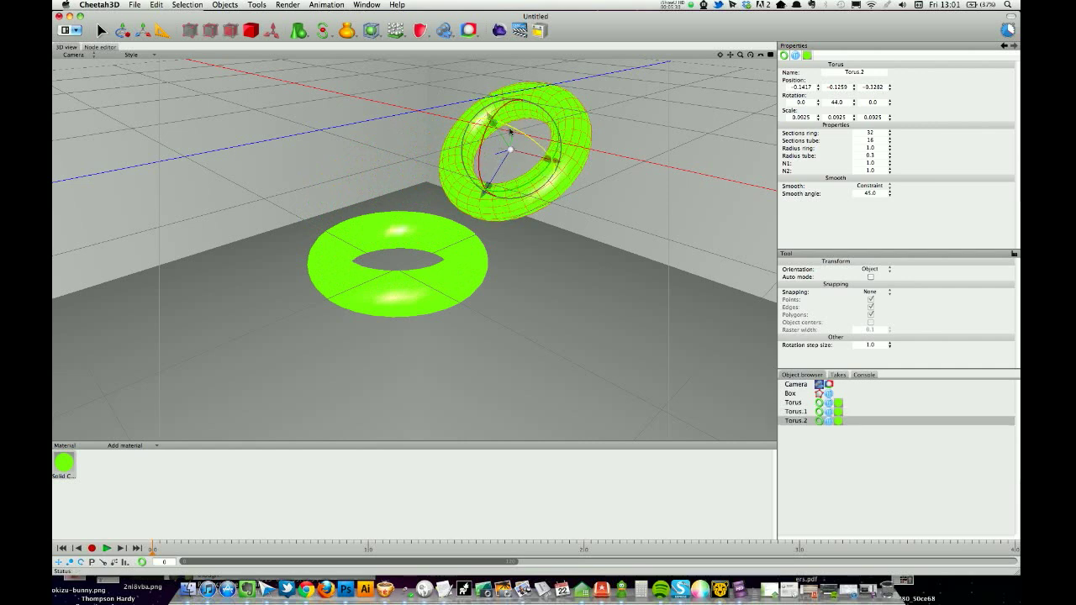
key("m")
left_click_drag(511, 151, 331, 146)
key("m")
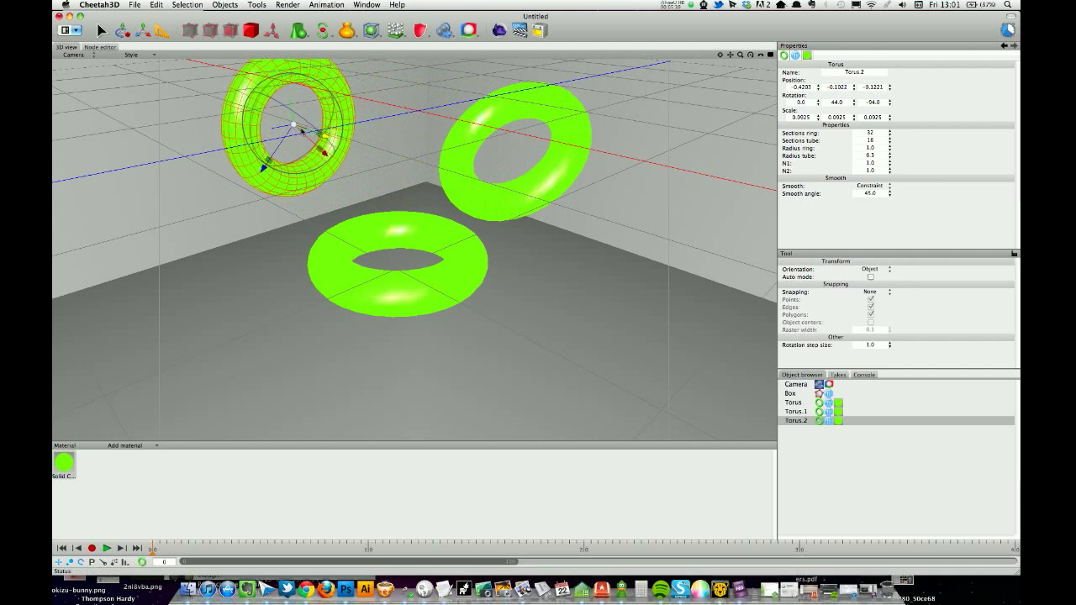
- Make two copies of the green Solid Color material
left_click(67, 462)
key("super+c")
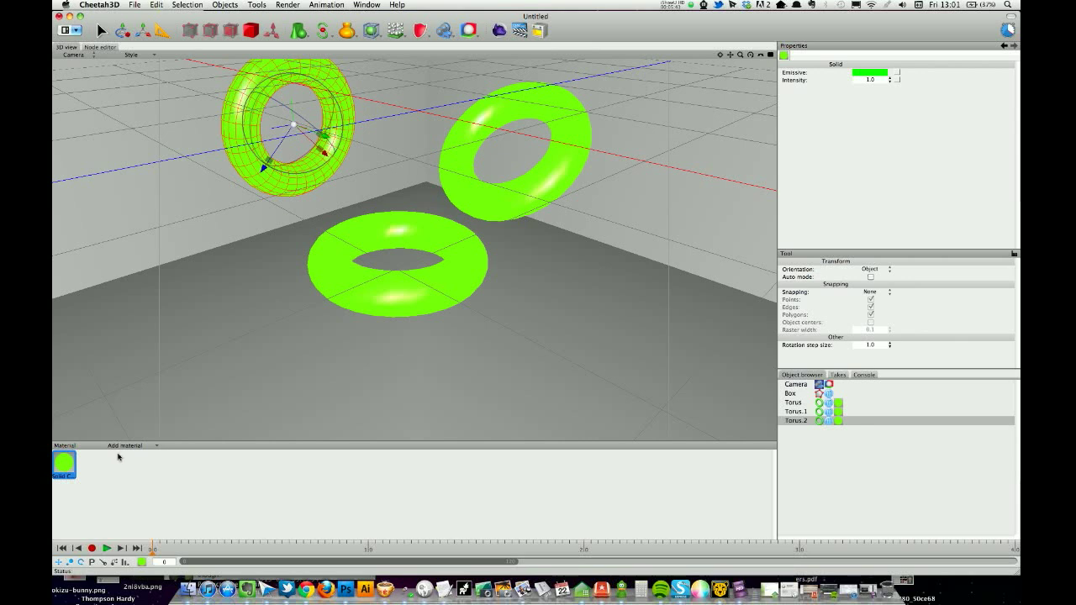
key("super+v")
key("super+v")
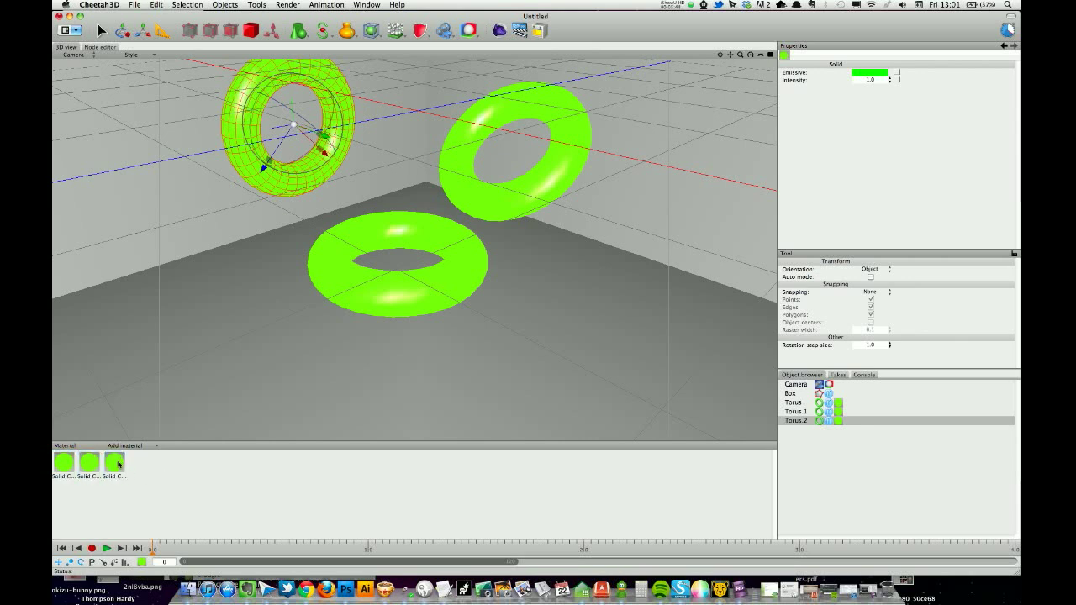
- Set the emissive colour of the third material to orange and of the second material to magenta
left_click(868, 74)
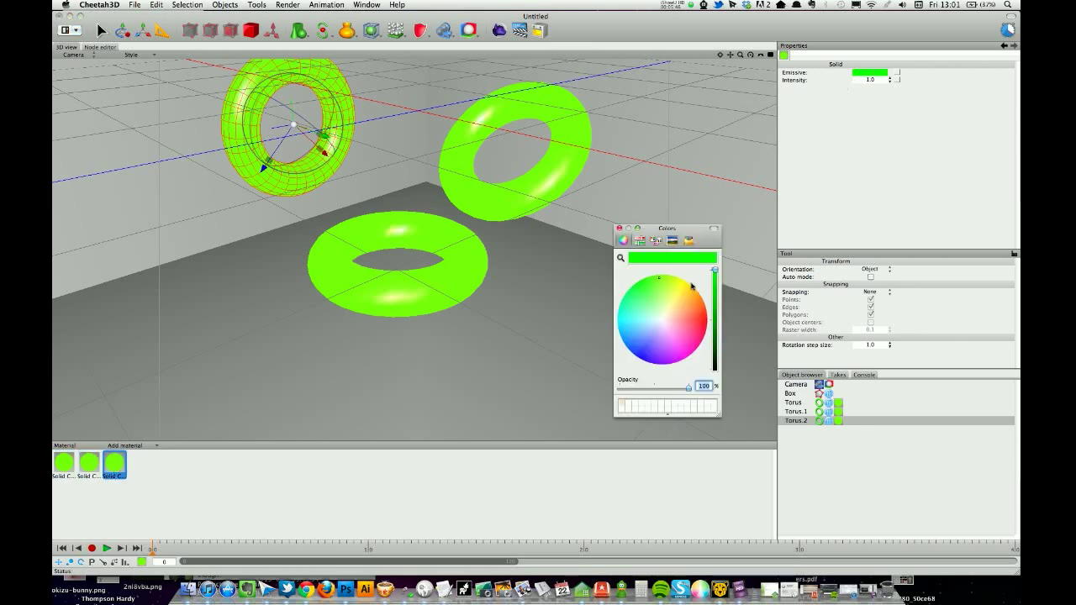
left_click_drag(700, 305, 702, 299)
left_click(618, 227)
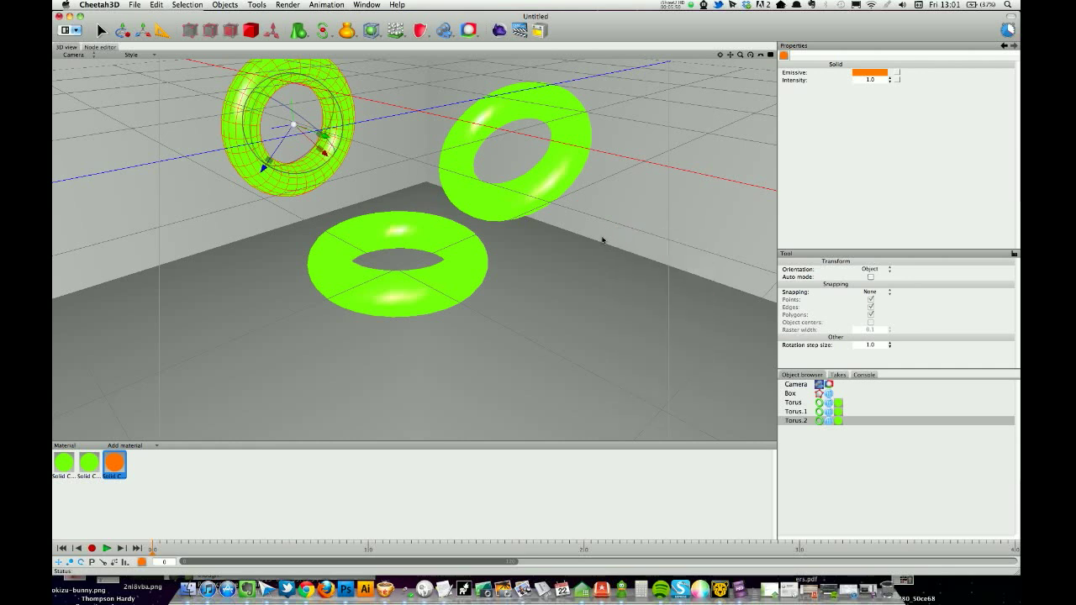
left_click(94, 460)
left_click(859, 74)
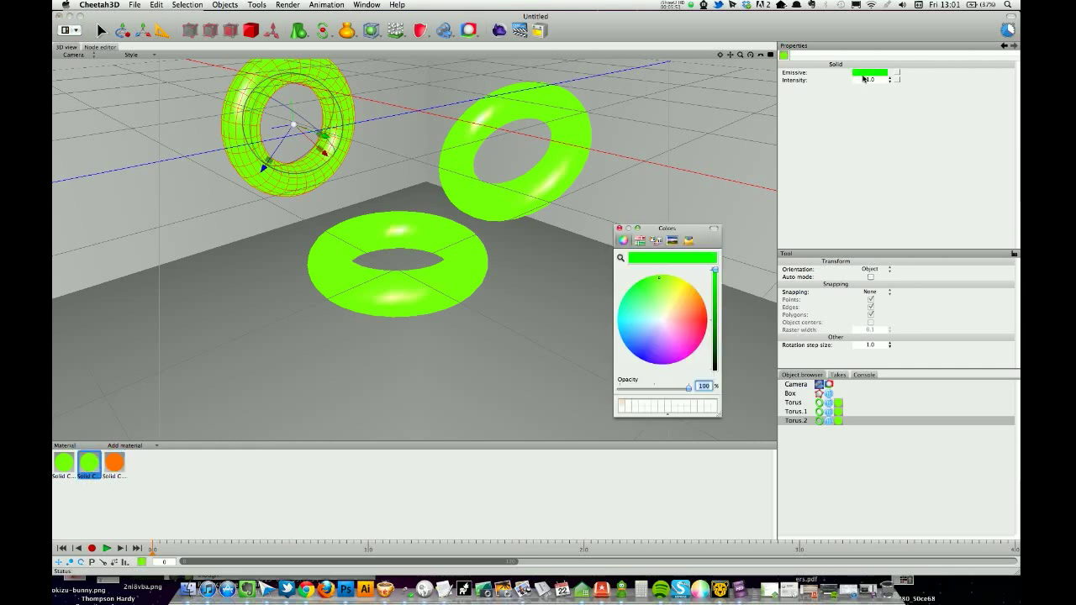
left_click(692, 349)
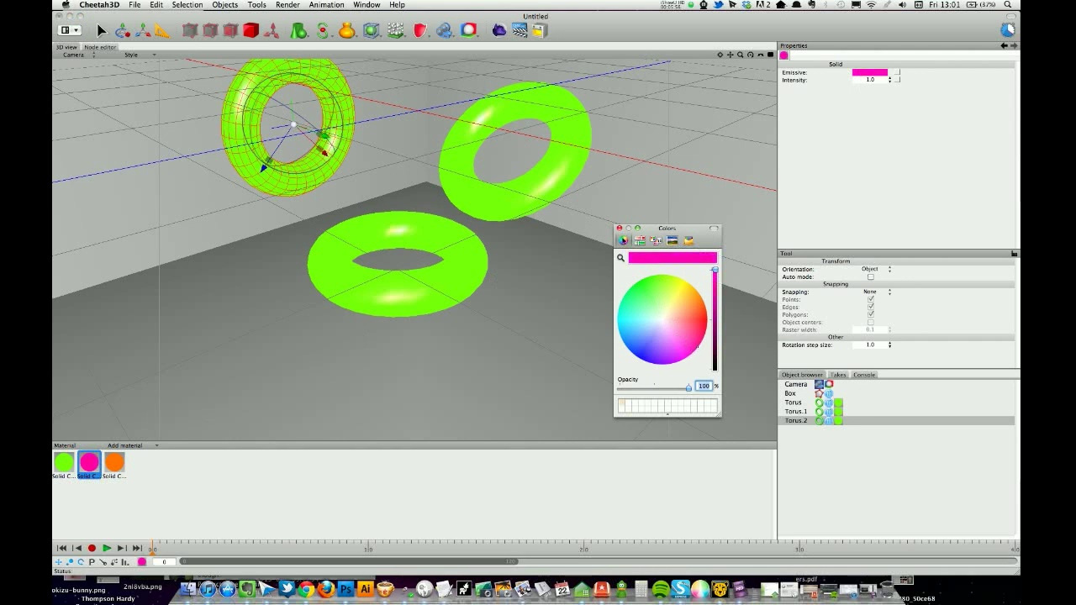
left_click(620, 228)
- Remove the green material from the two duplicated toruses, Torus.2 and Torus.1
left_click(841, 421)
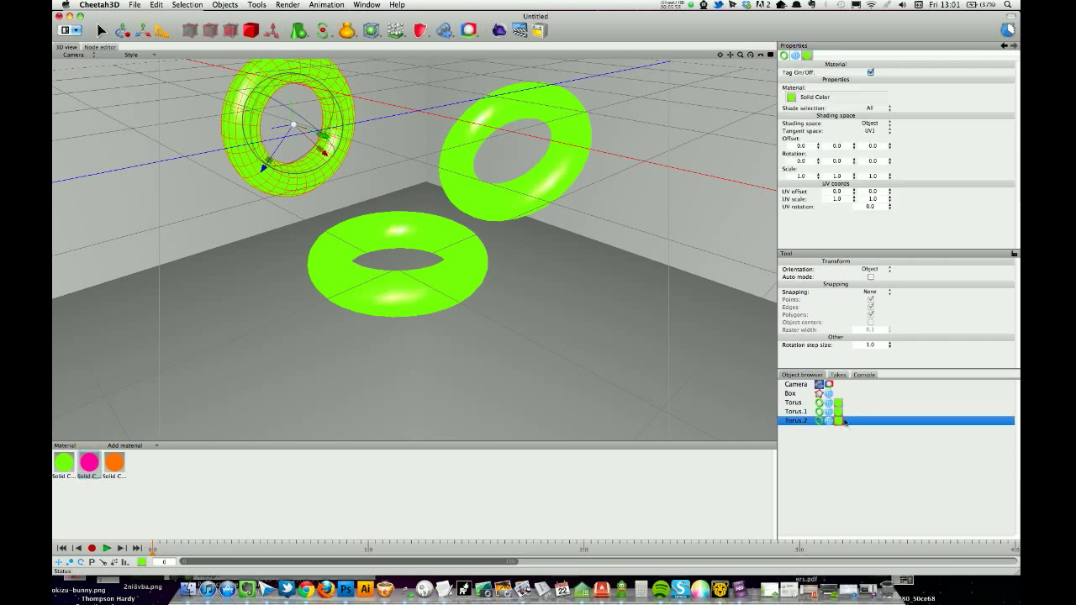
key("BackSpace")
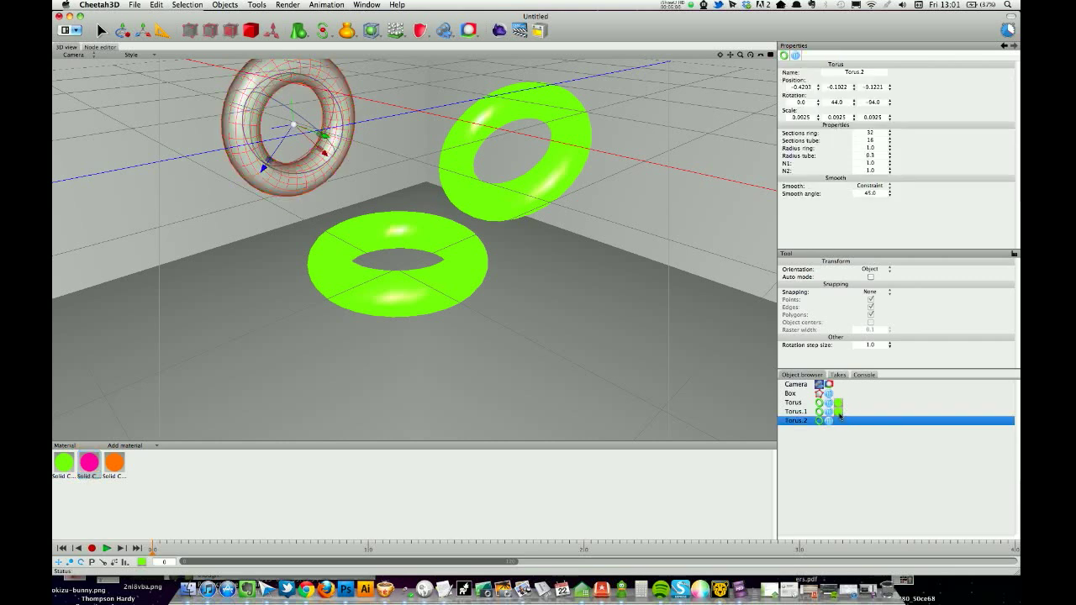
left_click(839, 411)
key("BackSpace")
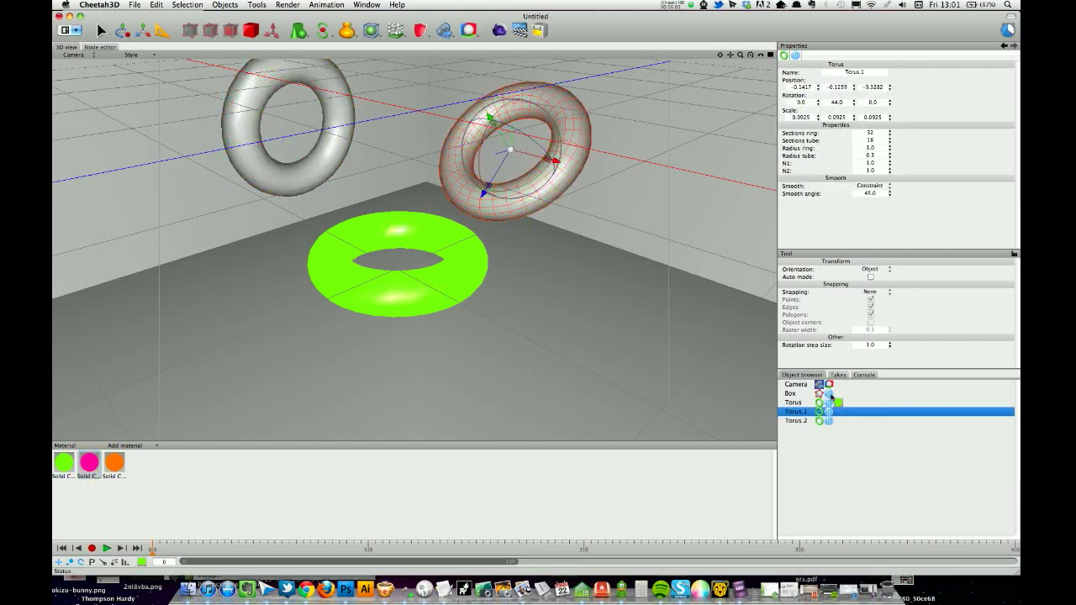
- Assign the magenta material to Torus.2 and the orange one to Torus.1, and render the scene
left_click_drag(89, 462, 301, 183)
left_click_drag(115, 465, 510, 207)
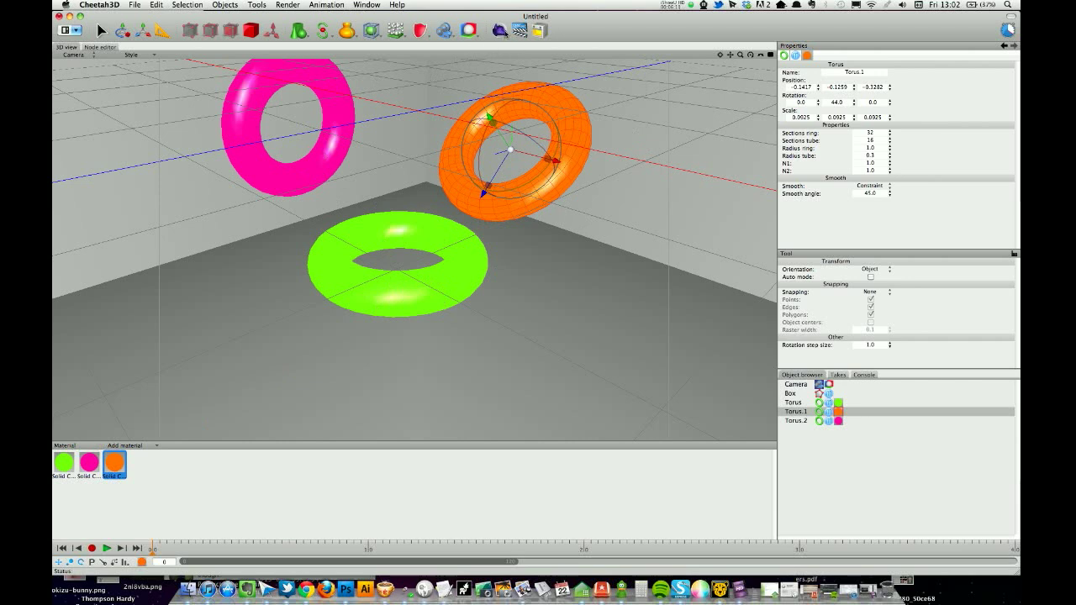
left_click(499, 32)
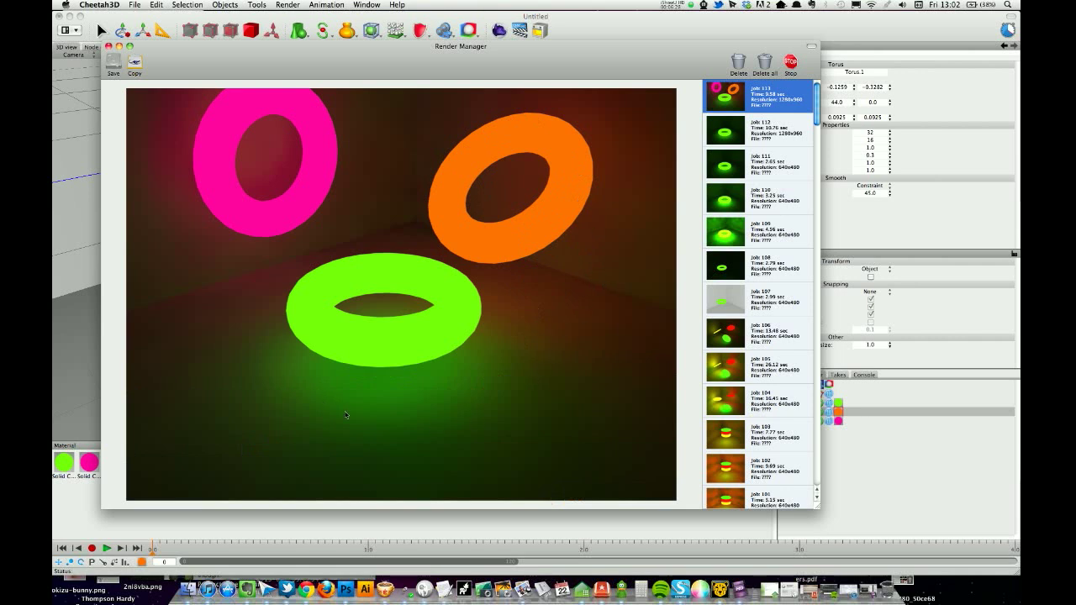
left_click(107, 46)
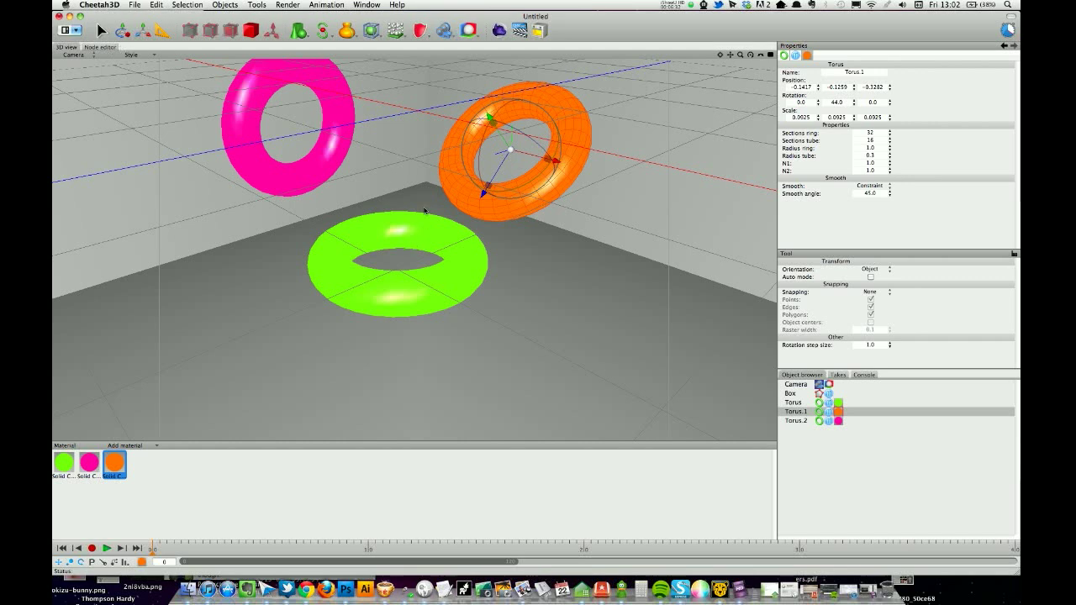
- Scale the orange torus uniformly to about 0.04 and move it down along its wall, closer to the floor
left_click(501, 138)
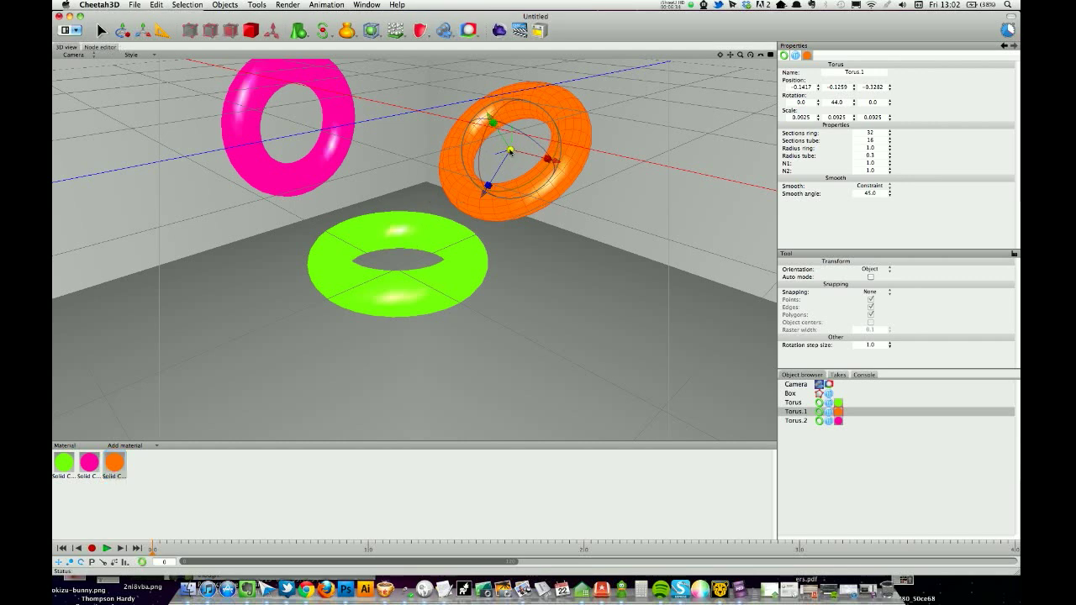
left_click_drag(510, 151, 454, 189)
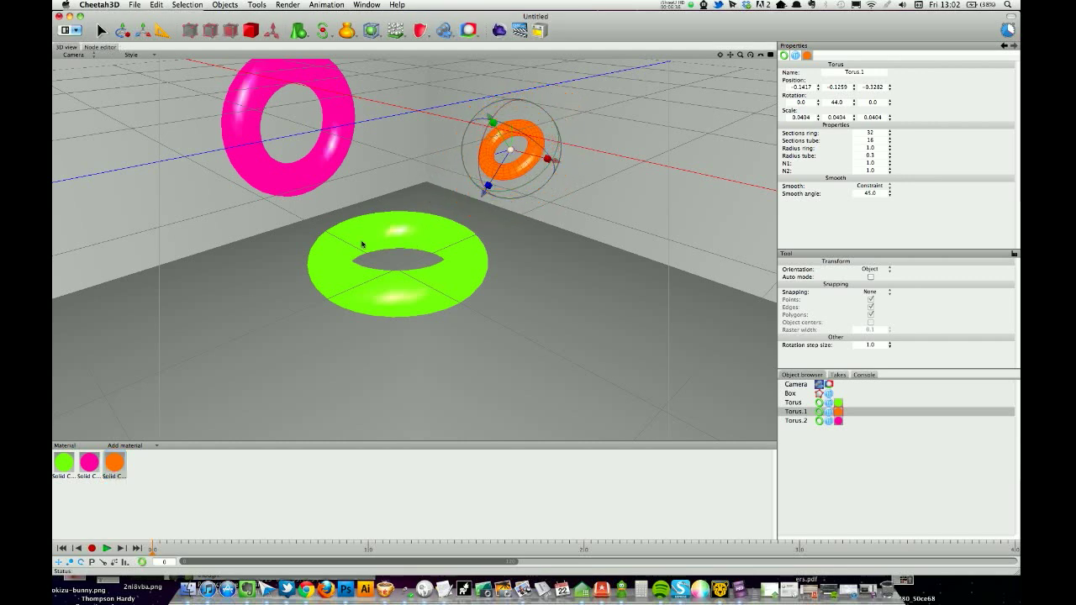
left_click_drag(539, 161, 544, 202)
left_click(507, 233)
left_click(533, 185)
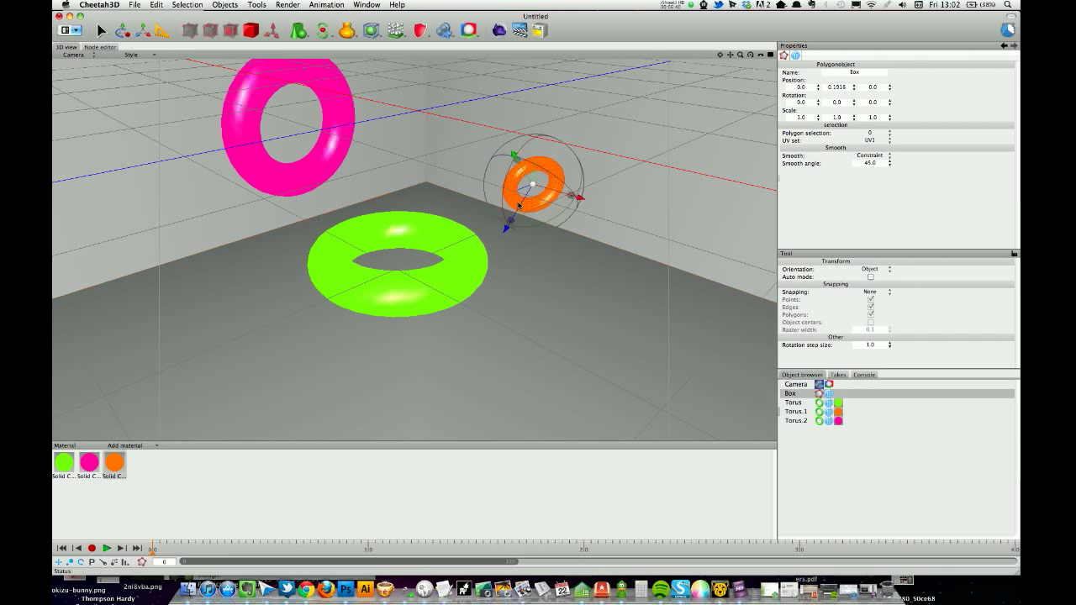
- Scale the magenta torus uniformly to about 0.061, move it to about -0.43, -0.16, -0.17, and render the scene
left_click(323, 135)
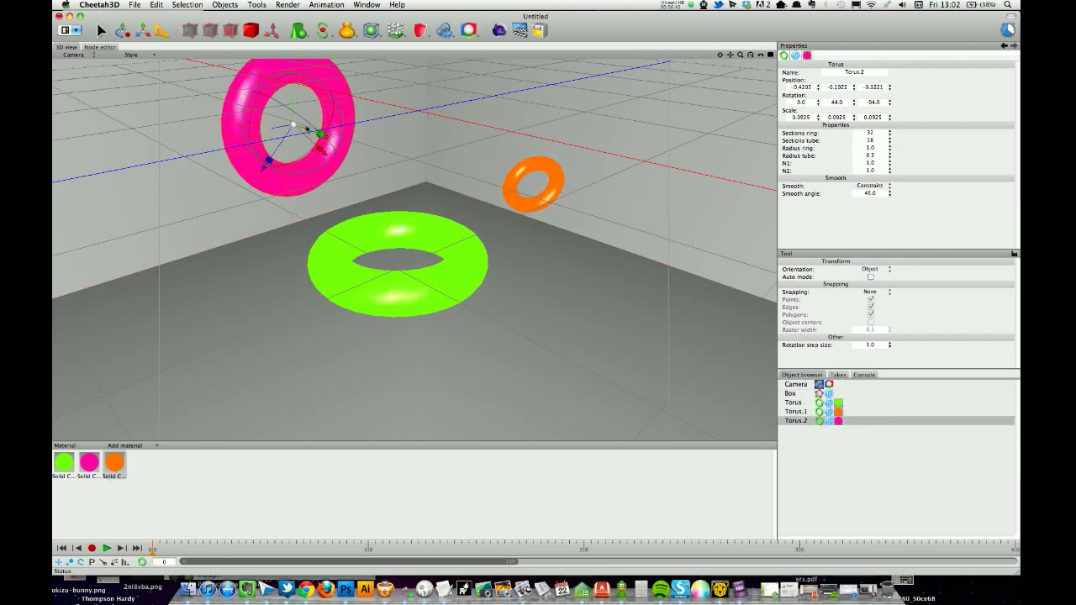
left_click_drag(294, 125, 374, 210)
left_click(498, 31)
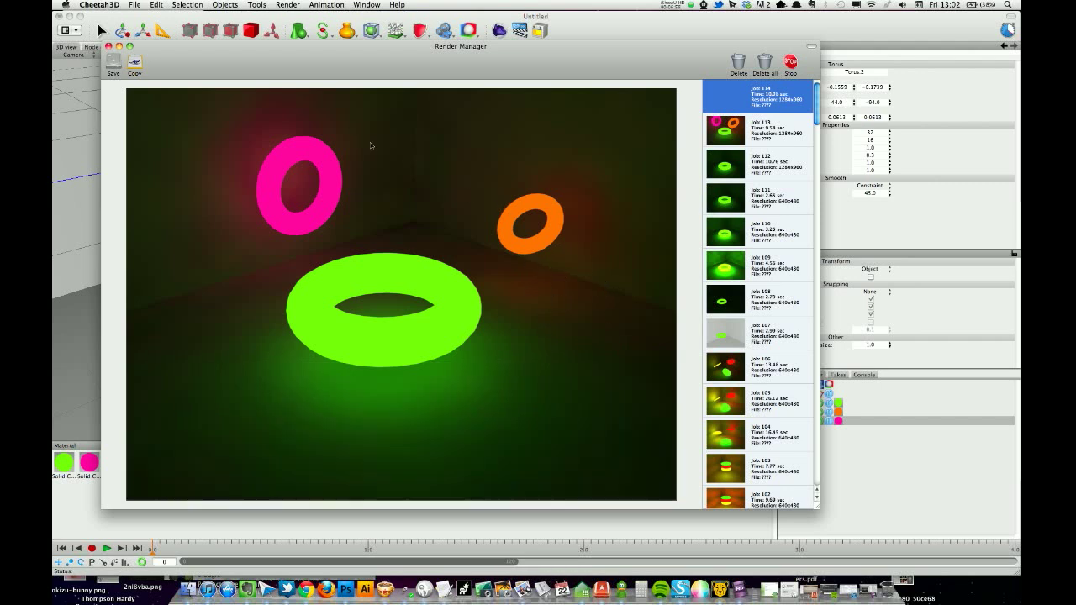
left_click(107, 47)
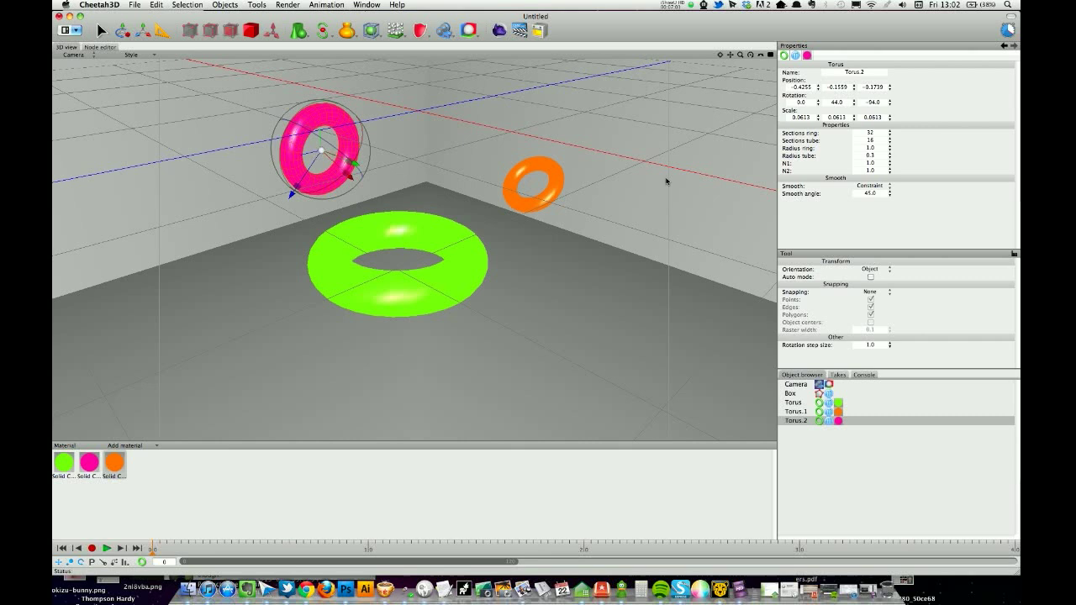
- Set the camera's radiosity samples to 1200 and render the scene
left_click(829, 385)
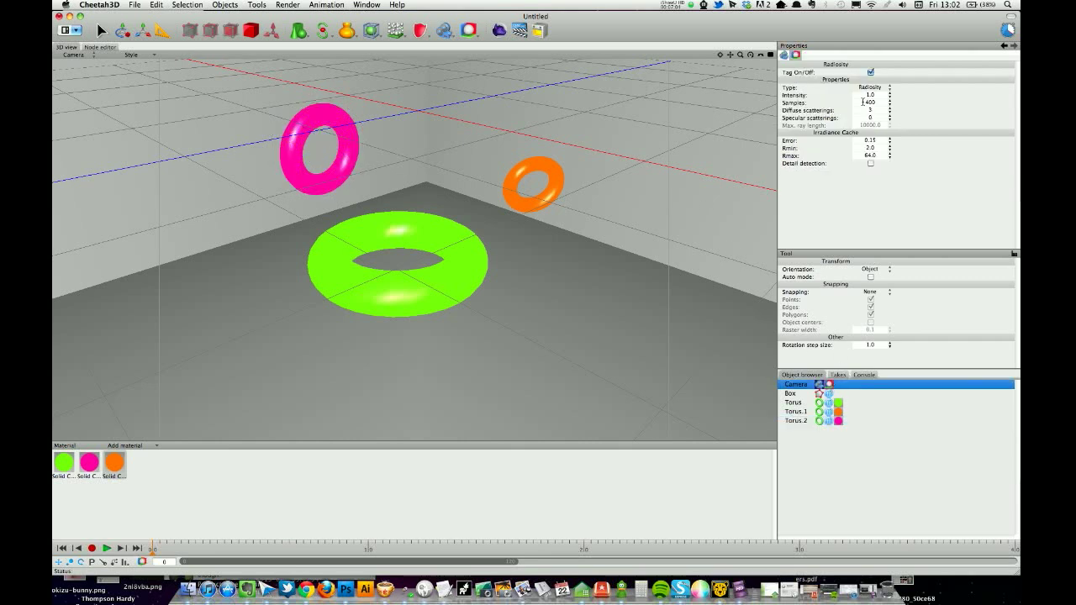
left_click(868, 102)
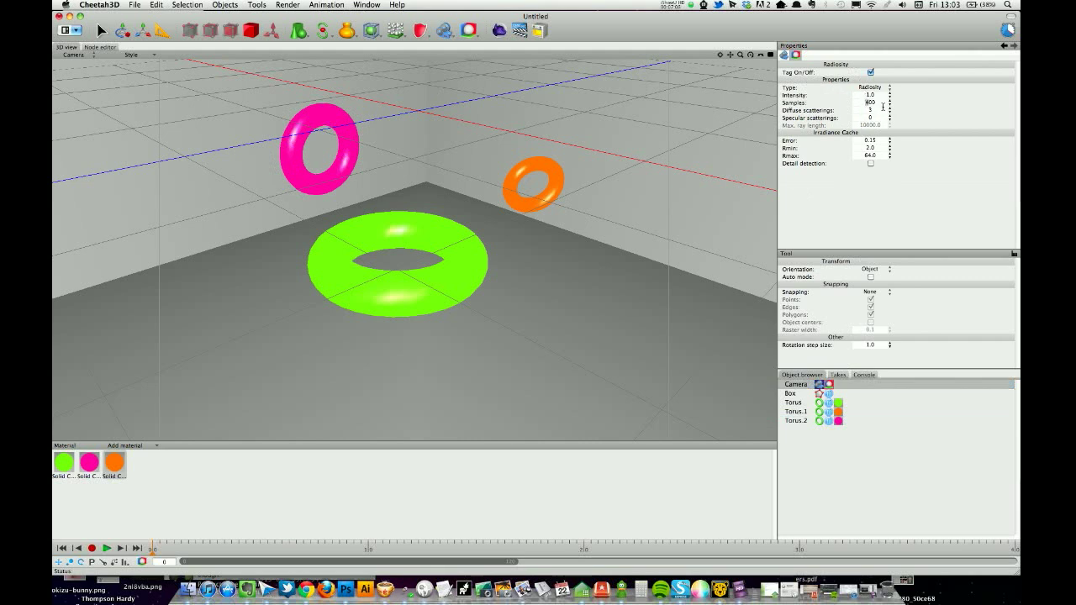
type("2")
left_click(499, 30)
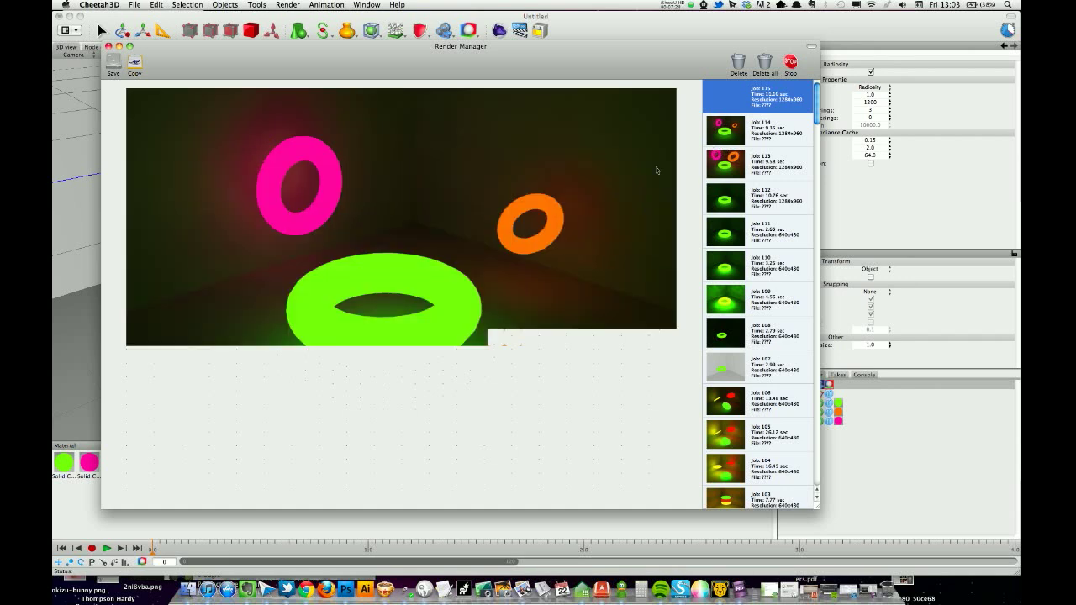
- Compare the two latest renders by switching between them, checking the smoothness of the glow on the walls and floor
left_click(756, 128)
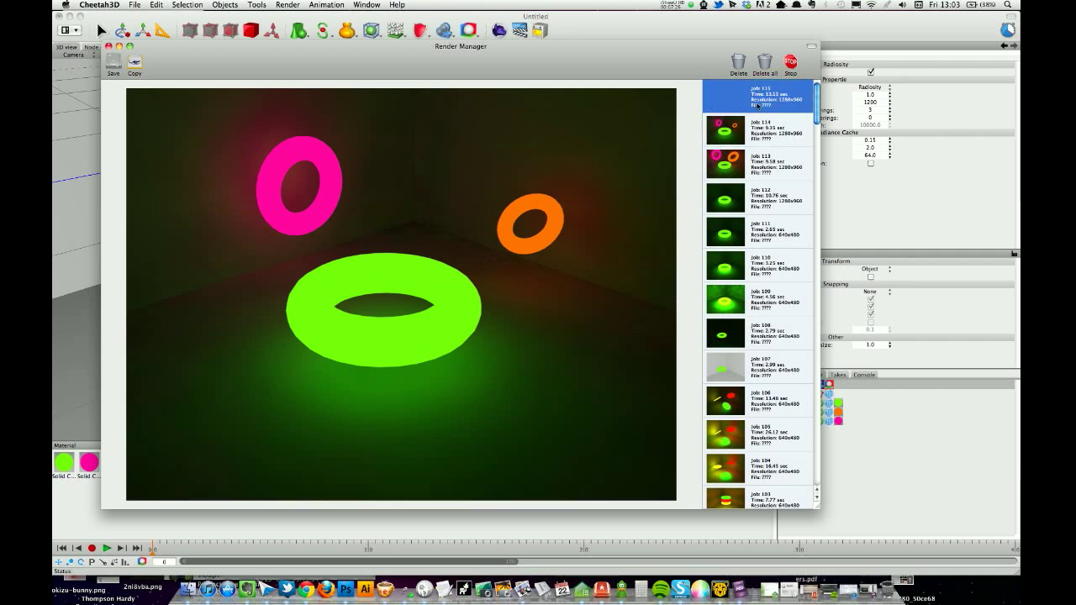
left_click(758, 108)
left_click(758, 133)
left_click(758, 107)
left_click(758, 133)
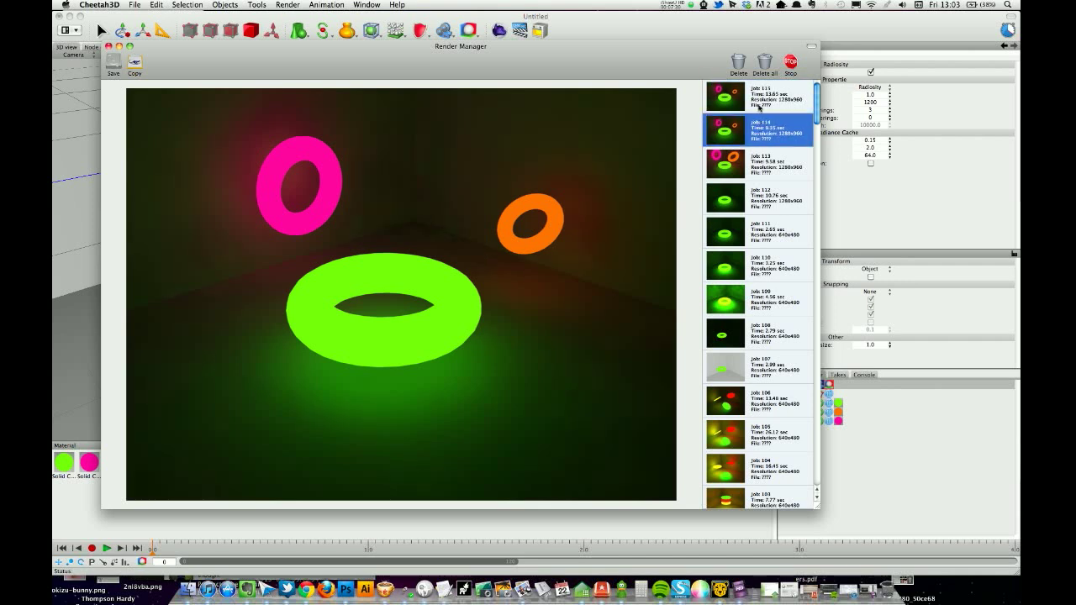
left_click(758, 108)
left_click(758, 132)
left_click(758, 107)
left_click(759, 133)
left_click(758, 107)
left_click(758, 133)
left_click(758, 108)
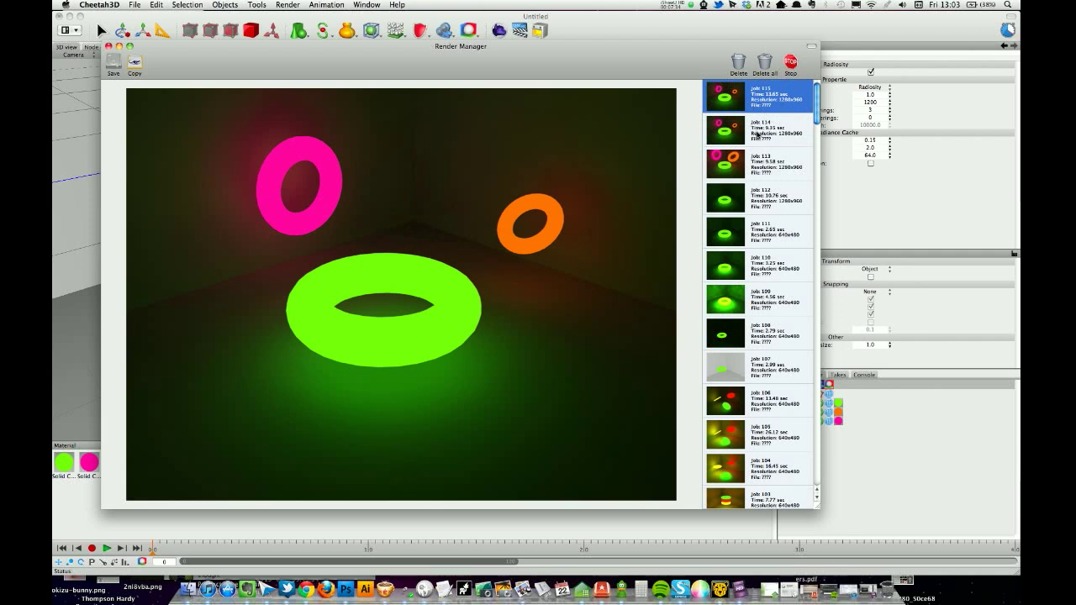
left_click(757, 133)
left_click(768, 106)
left_click(757, 133)
left_click(763, 111)
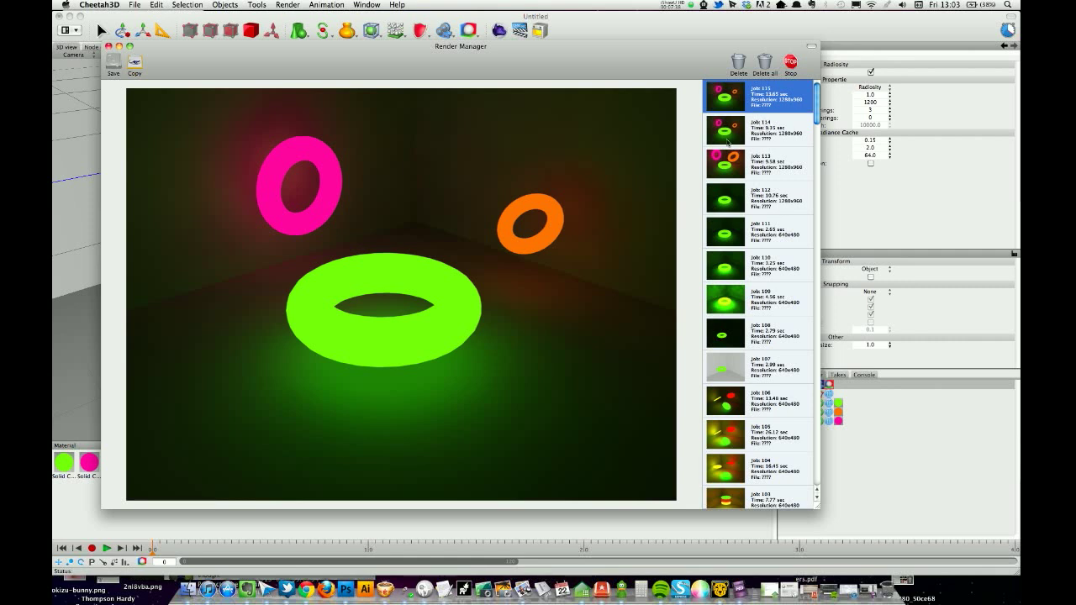